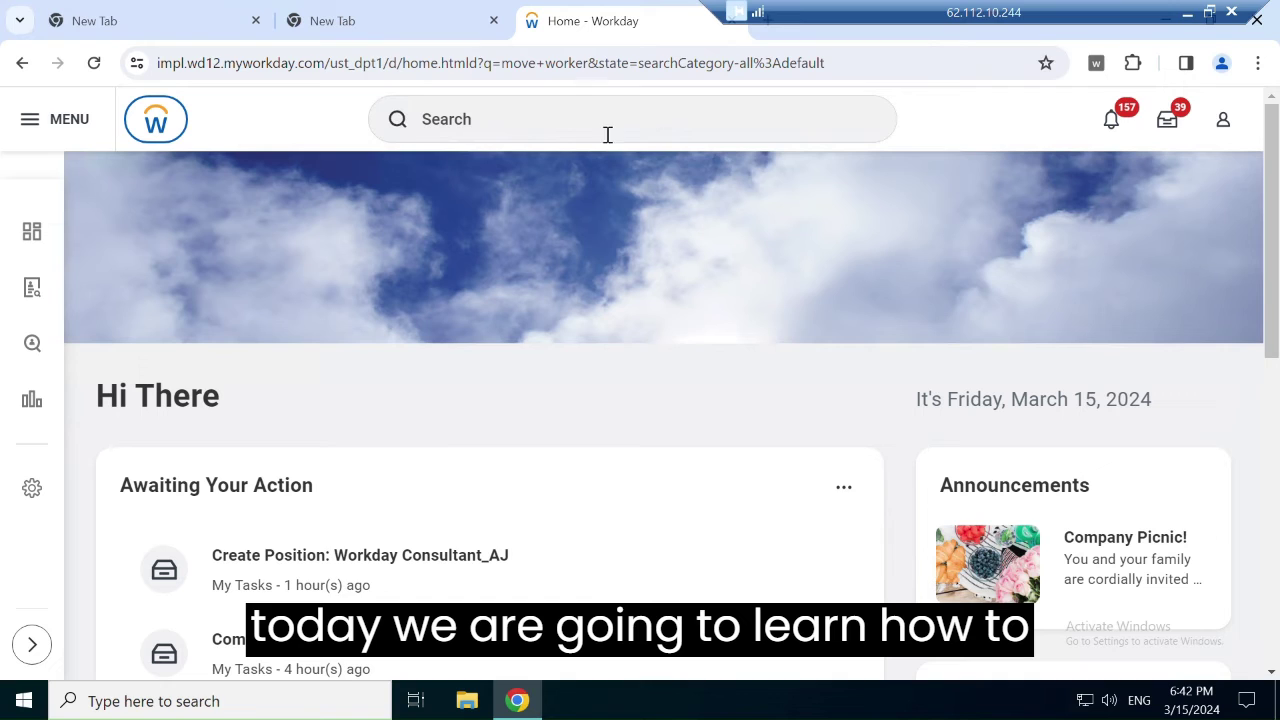
- Open the AP accounting specialist's profile from recent searches and confirm Accounts Payable Department as his organization
{"action": "left_click", "coordinate": [635, 118]}
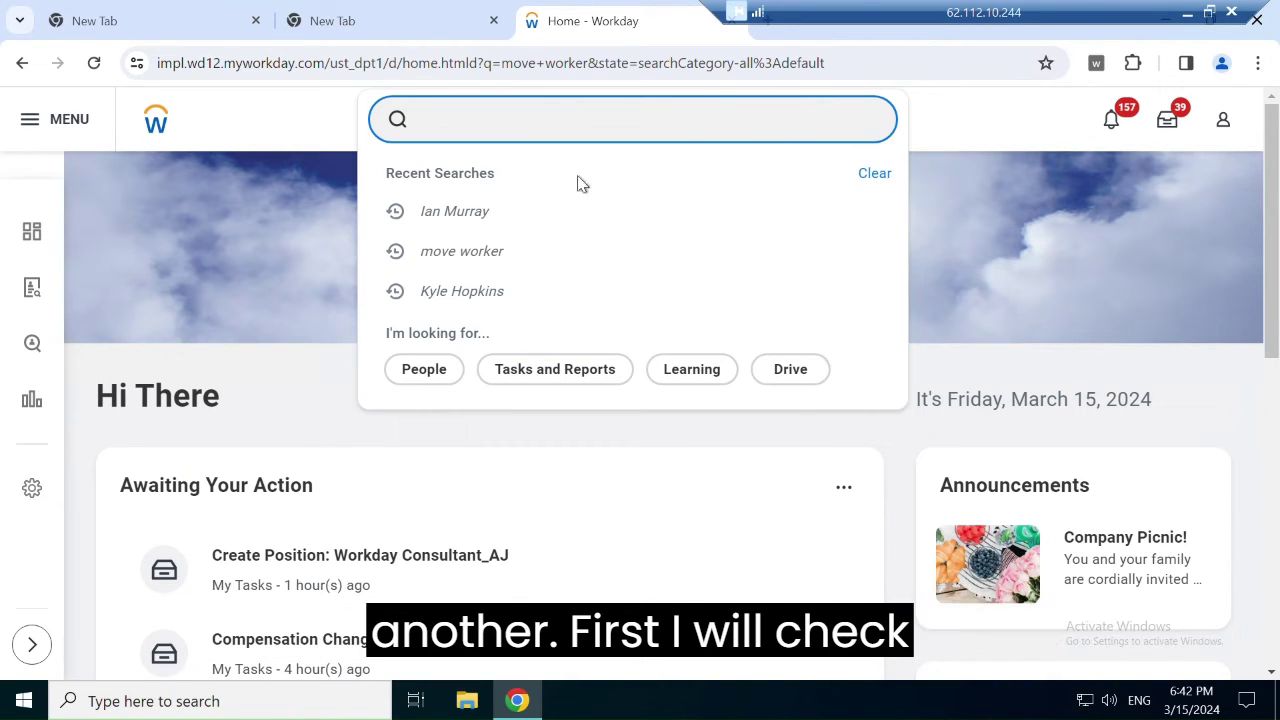
{"action": "left_click", "coordinate": [455, 214]}
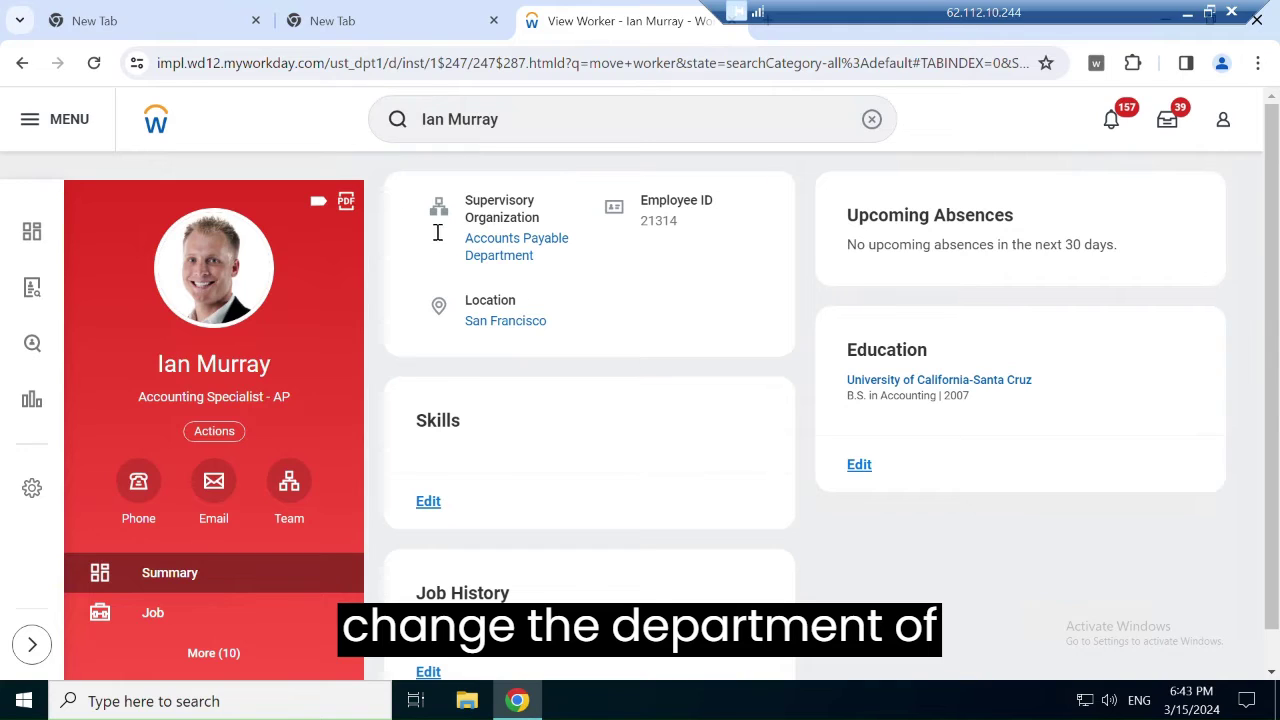
{"action": "left_click_drag", "start_coordinate": [543, 234], "coordinate": [700, 294]}
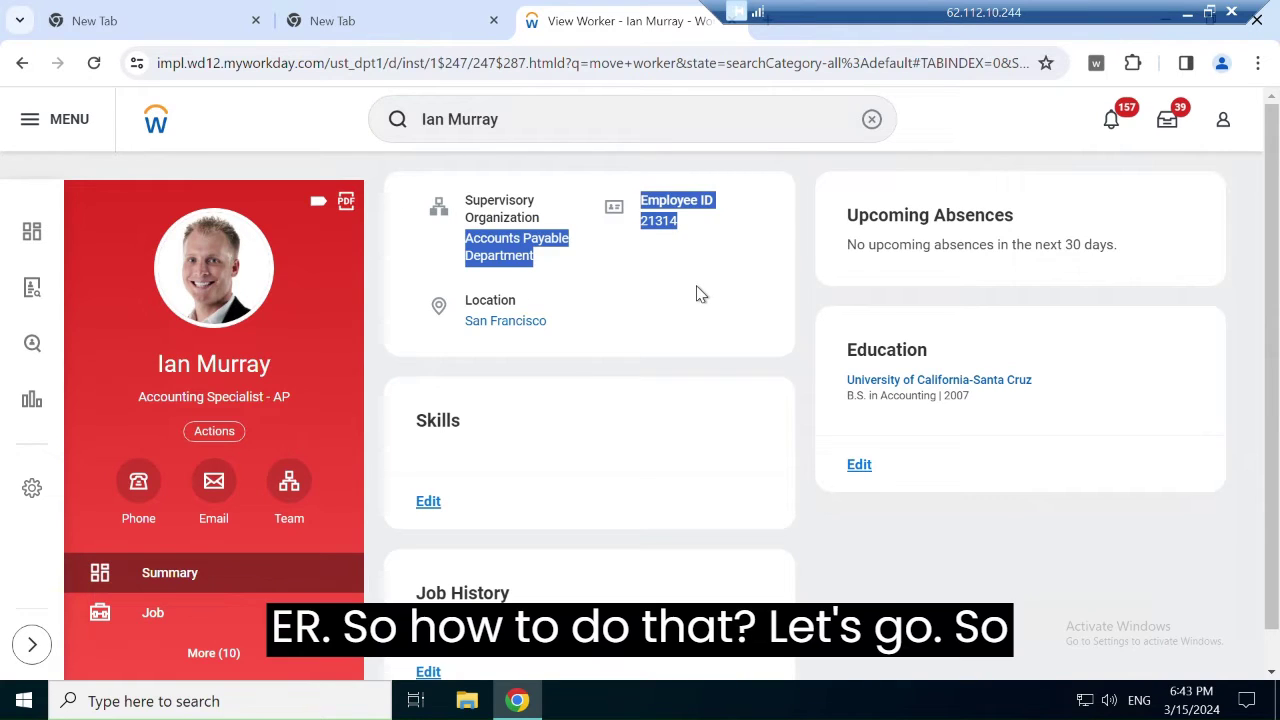
{"action": "left_click", "coordinate": [700, 294]}
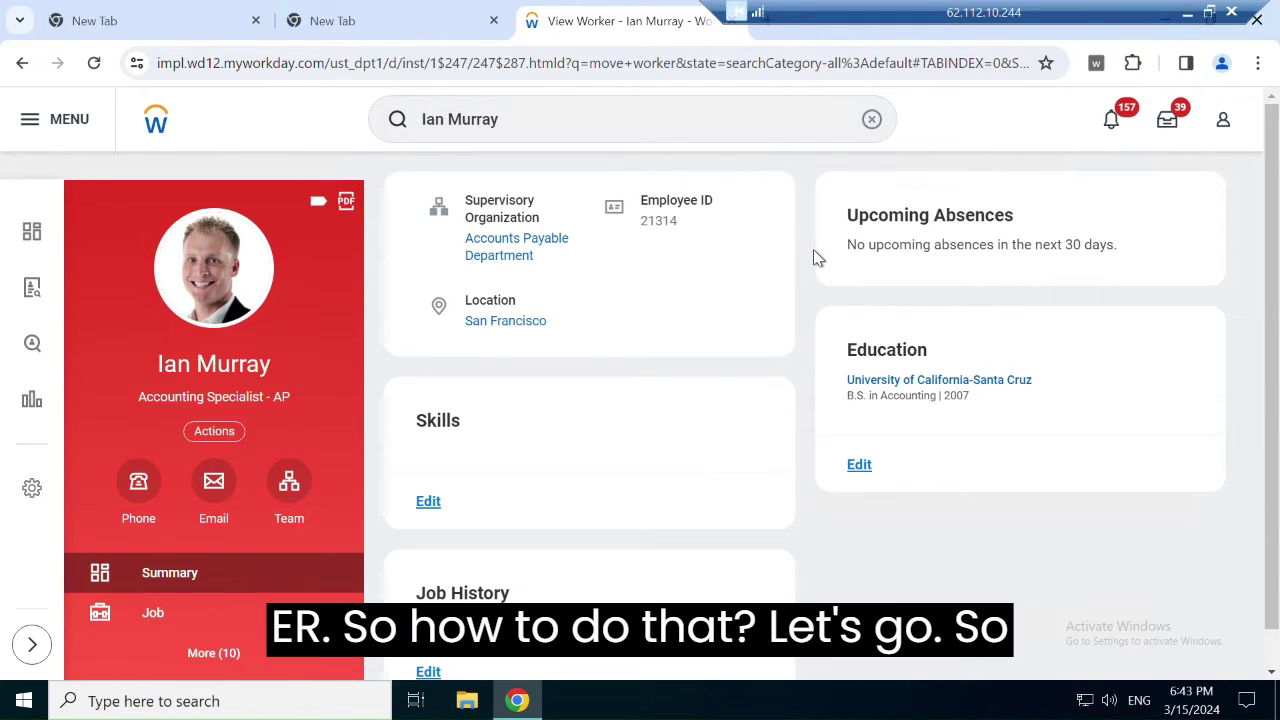
- From the home page, search 'Move worker' and launch the Move Workers (Supervisory) task
{"action": "left_click", "coordinate": [155, 122]}
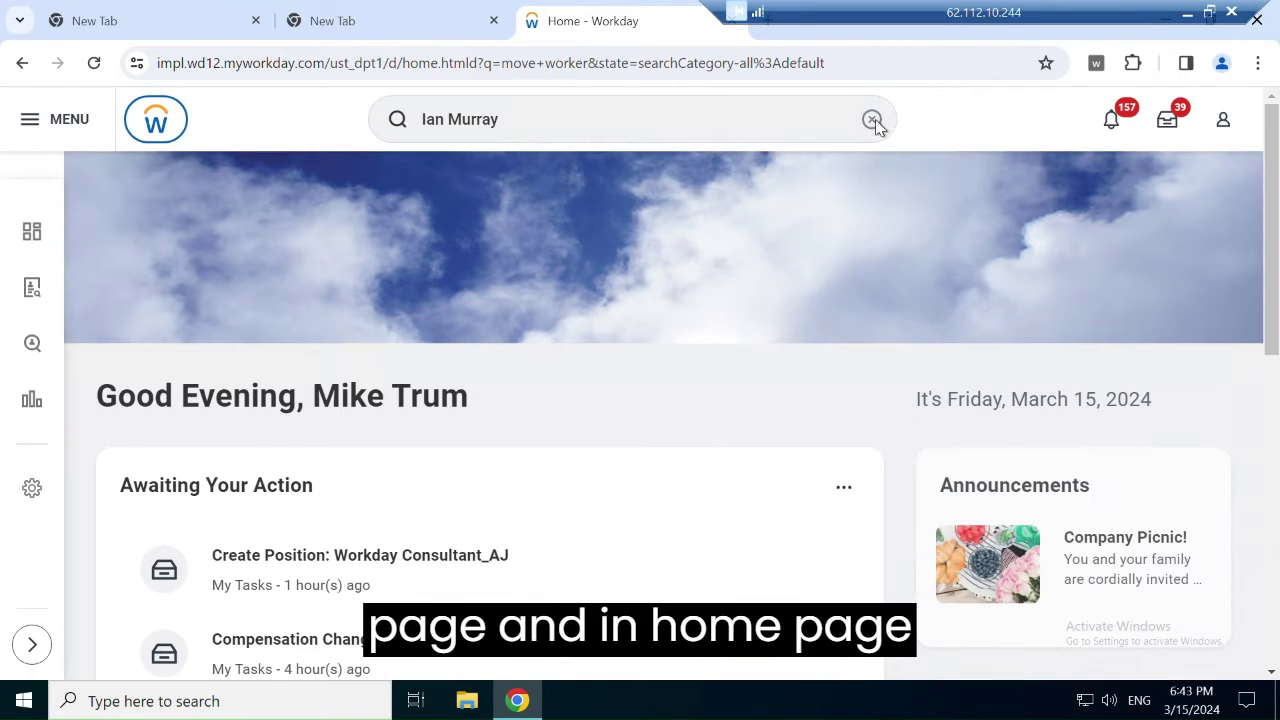
{"action": "left_click", "coordinate": [873, 119]}
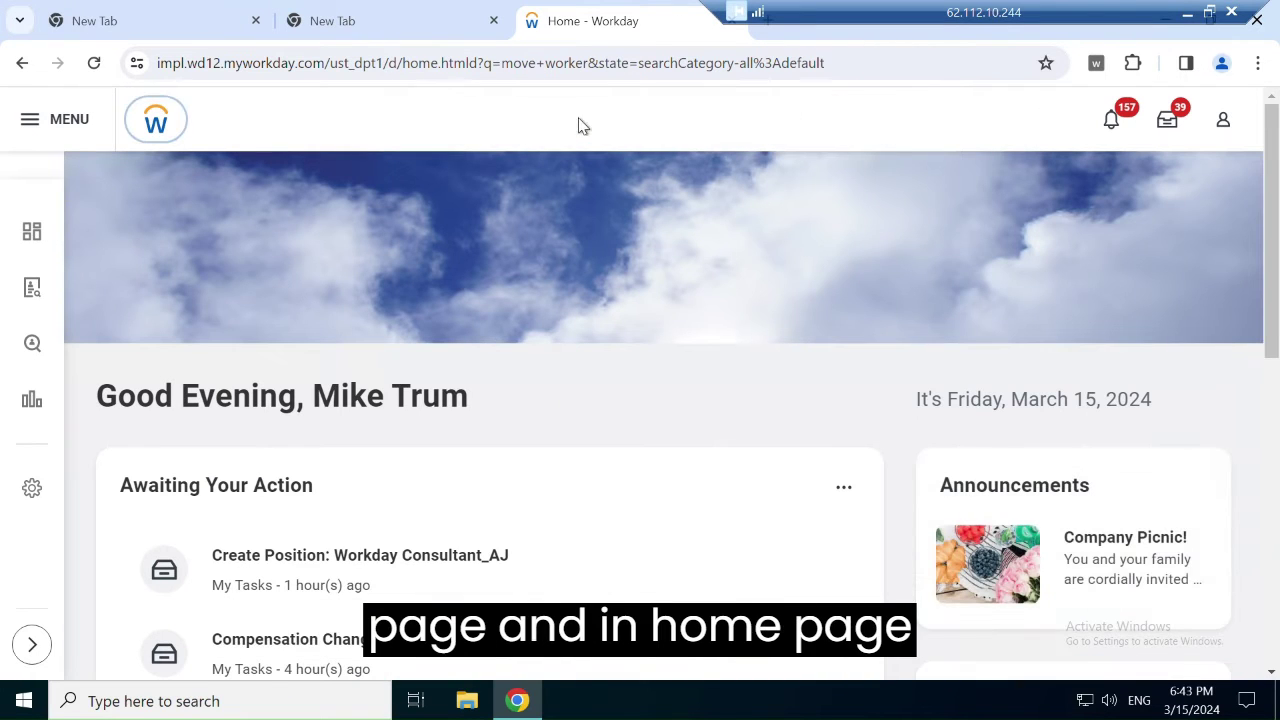
{"action": "left_click", "coordinate": [580, 116]}
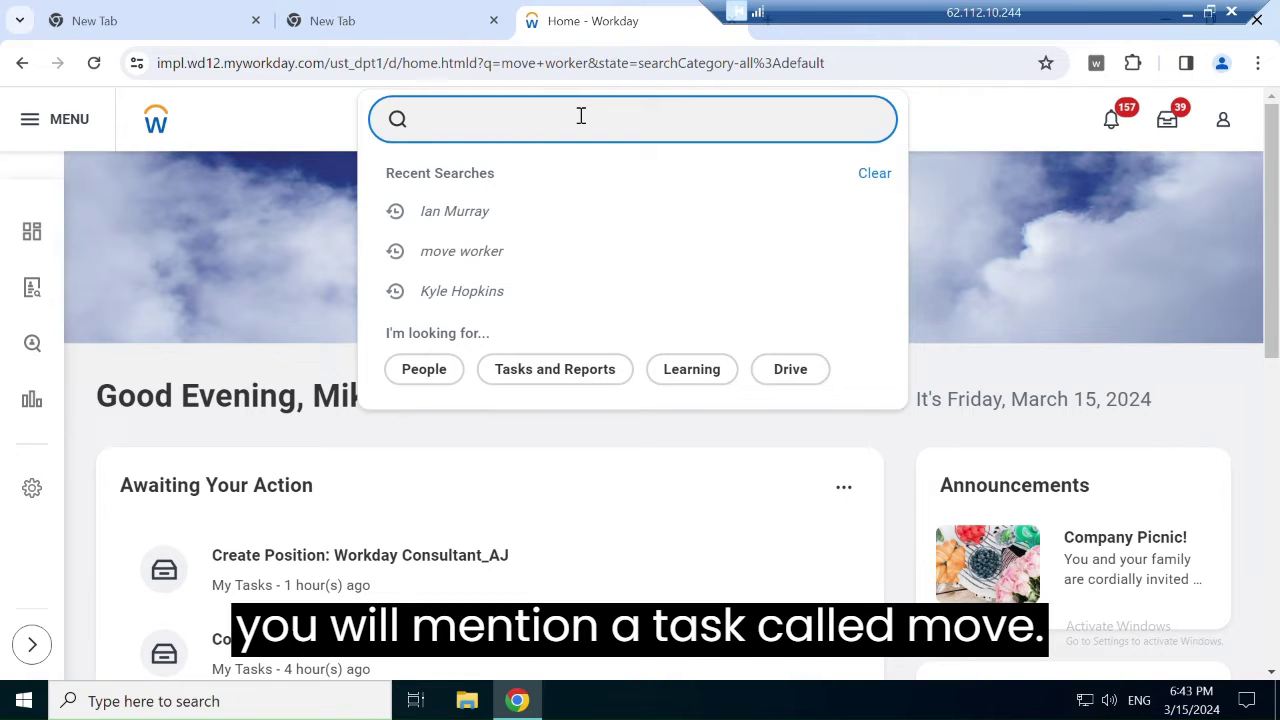
{"action": "type", "text": "Move"}
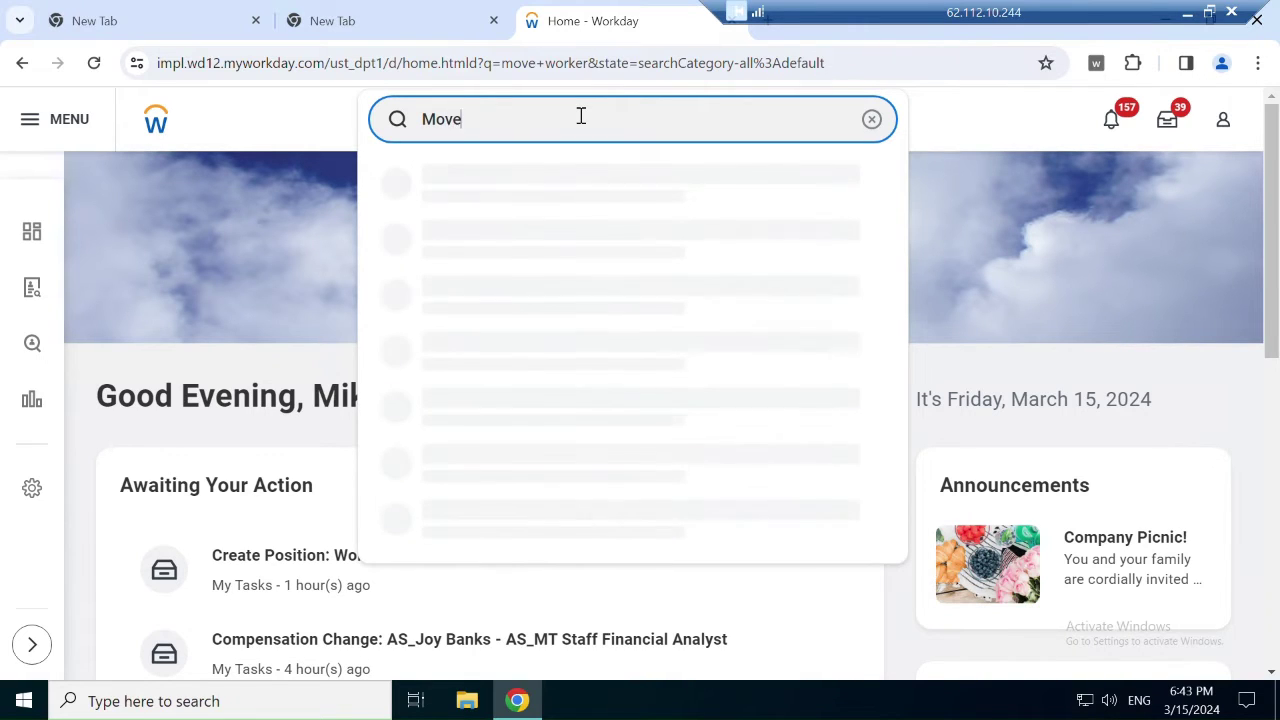
{"action": "type", "text": " worker"}
{"action": "key", "text": "Return"}
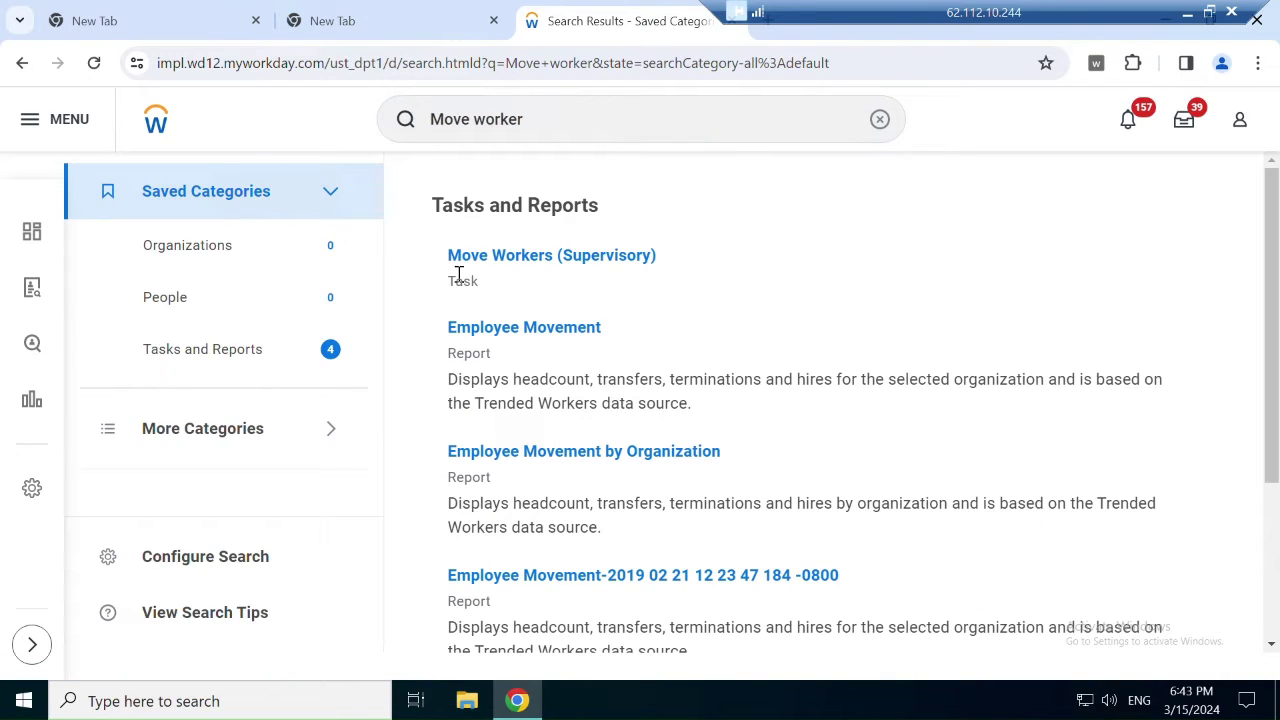
{"action": "left_click", "coordinate": [562, 262]}
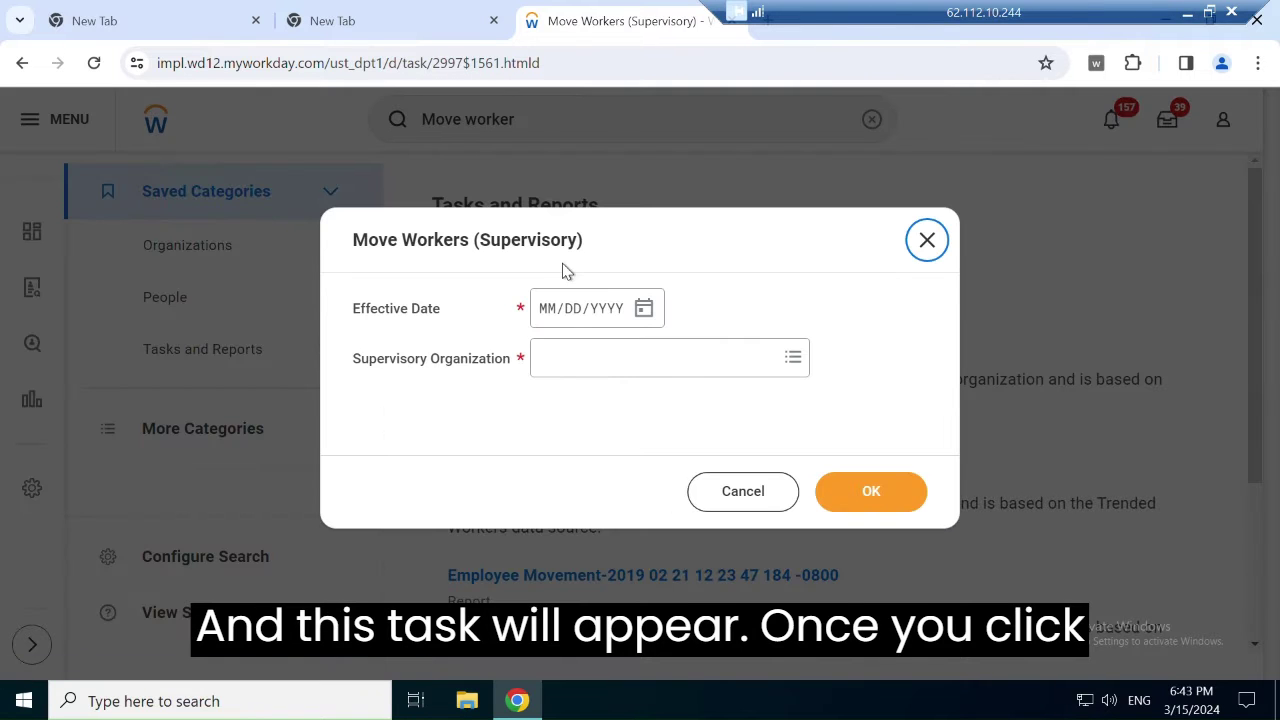
- Set effective date 03/14/2024 and source organization Accounts Payable Department in the move prompt
{"action": "left_click", "coordinate": [644, 310]}
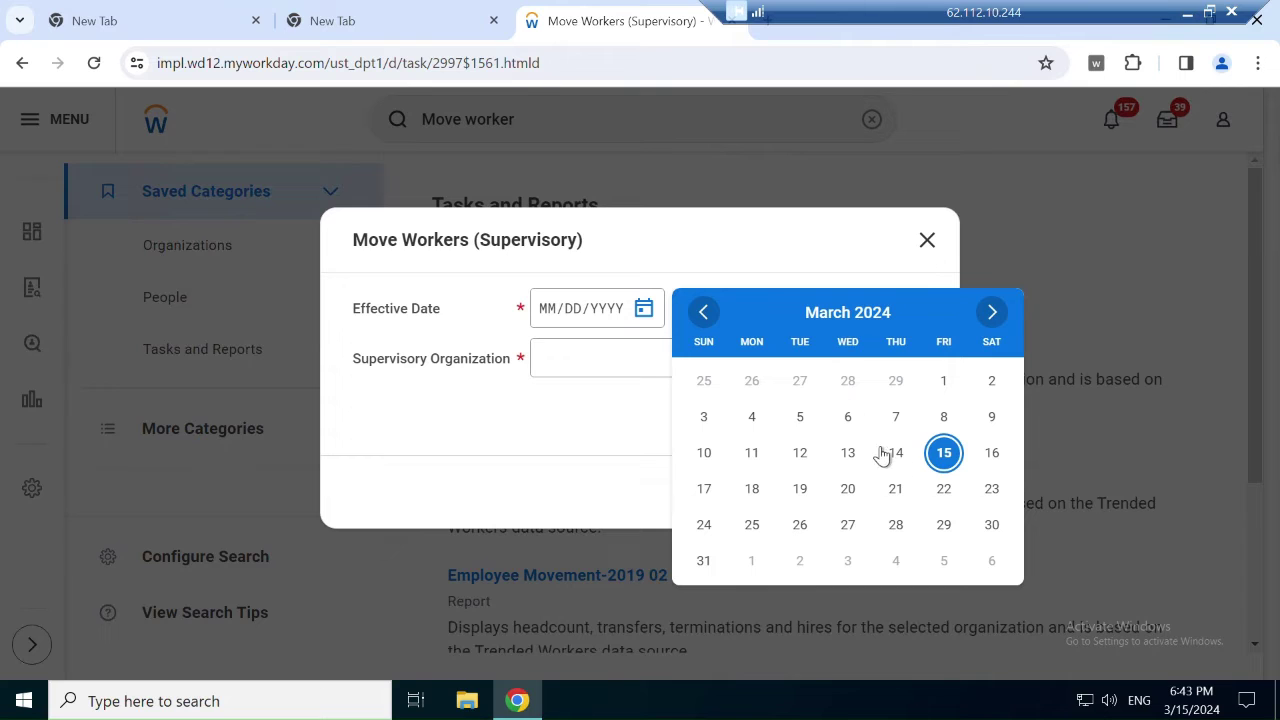
{"action": "left_click", "coordinate": [897, 455]}
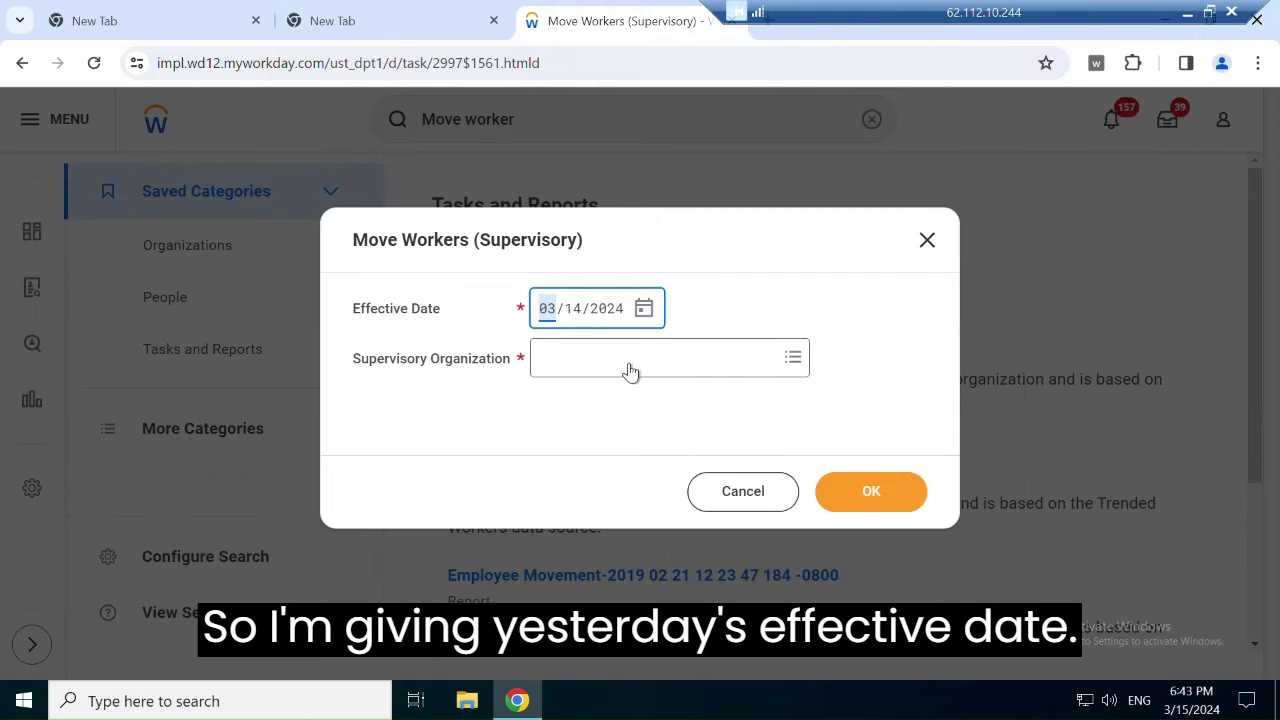
{"action": "left_click", "coordinate": [628, 351]}
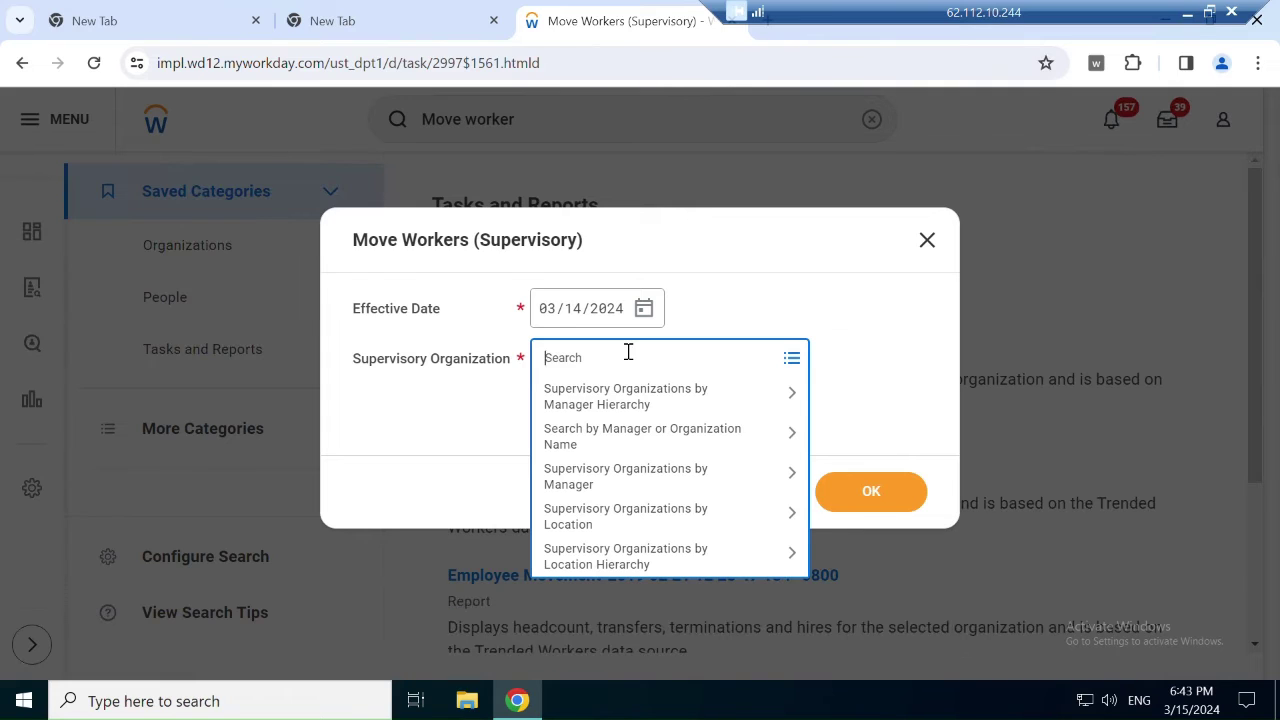
{"action": "type", "text": "ac"}
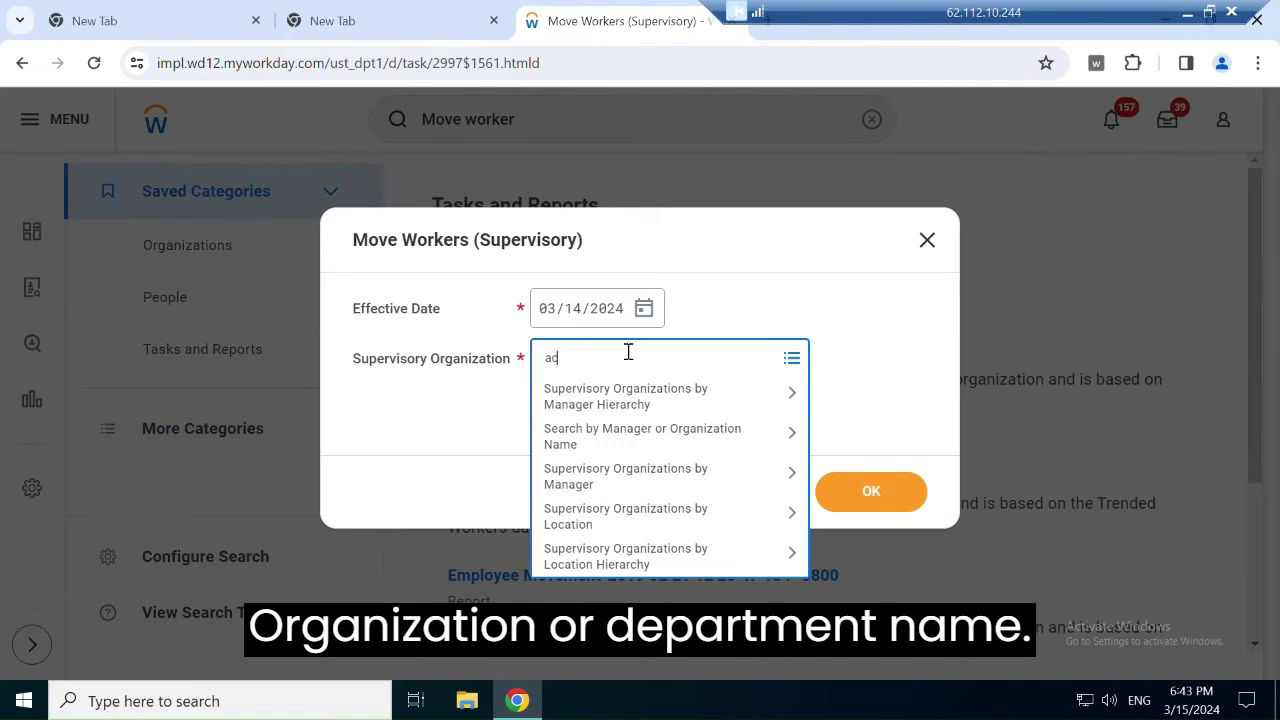
{"action": "type", "text": "count"}
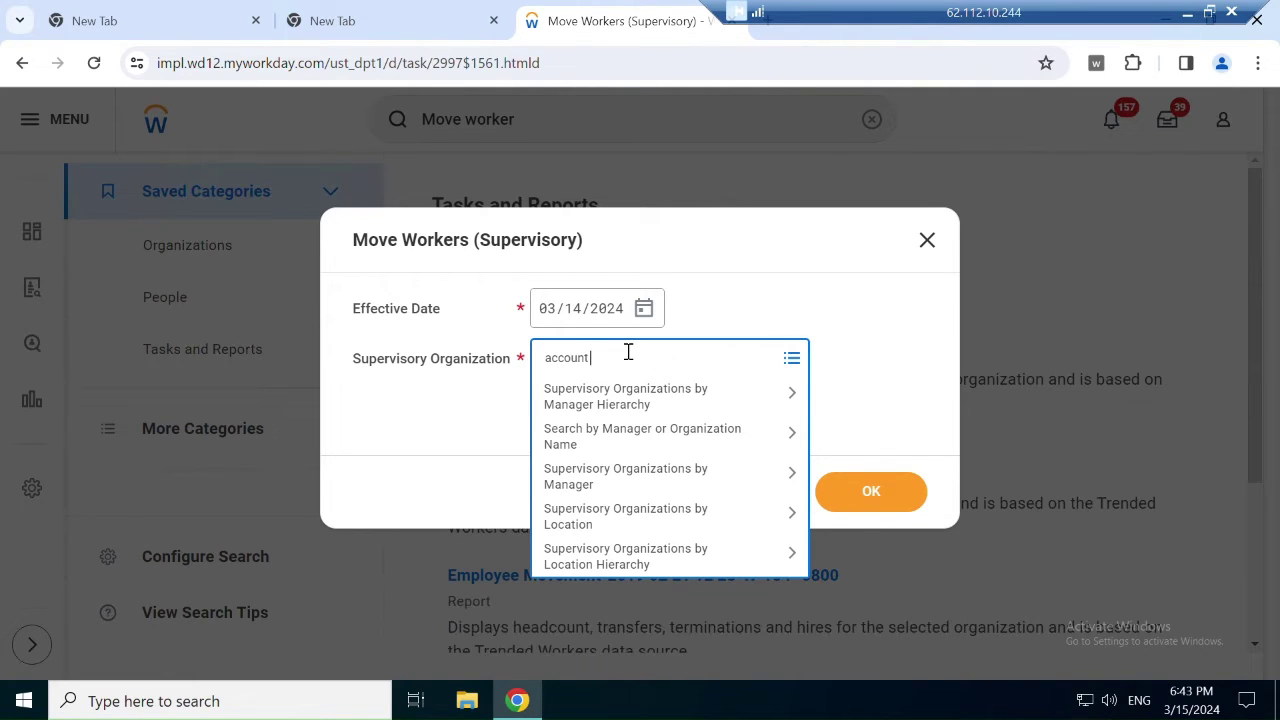
{"action": "type", "text": " payb"}
{"action": "key", "text": "Return"}
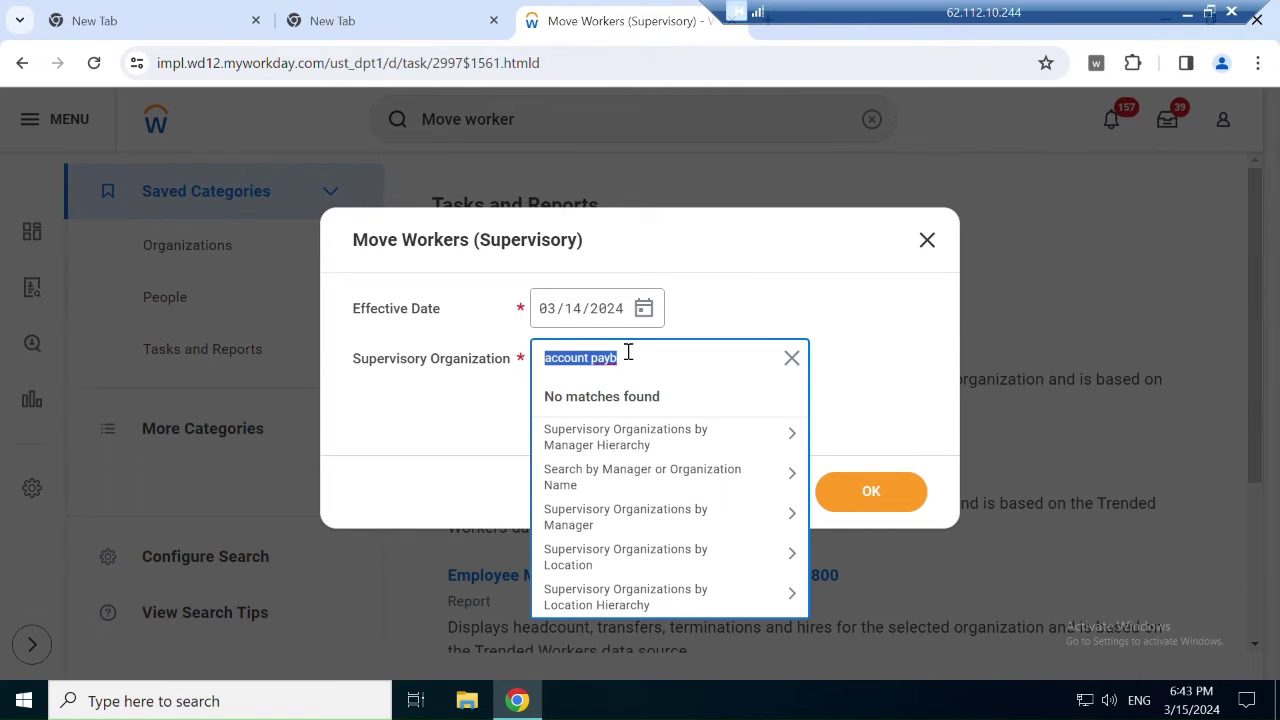
{"action": "left_click", "coordinate": [631, 357]}
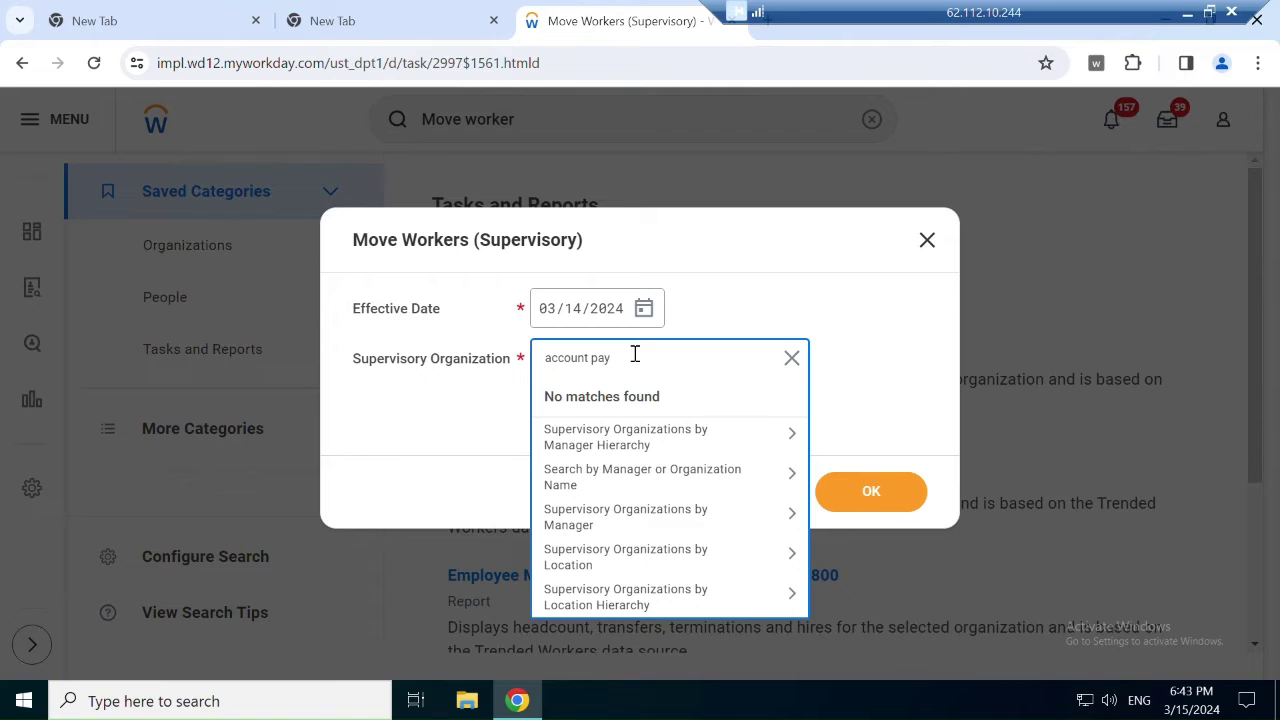
{"action": "key", "text": "Return"}
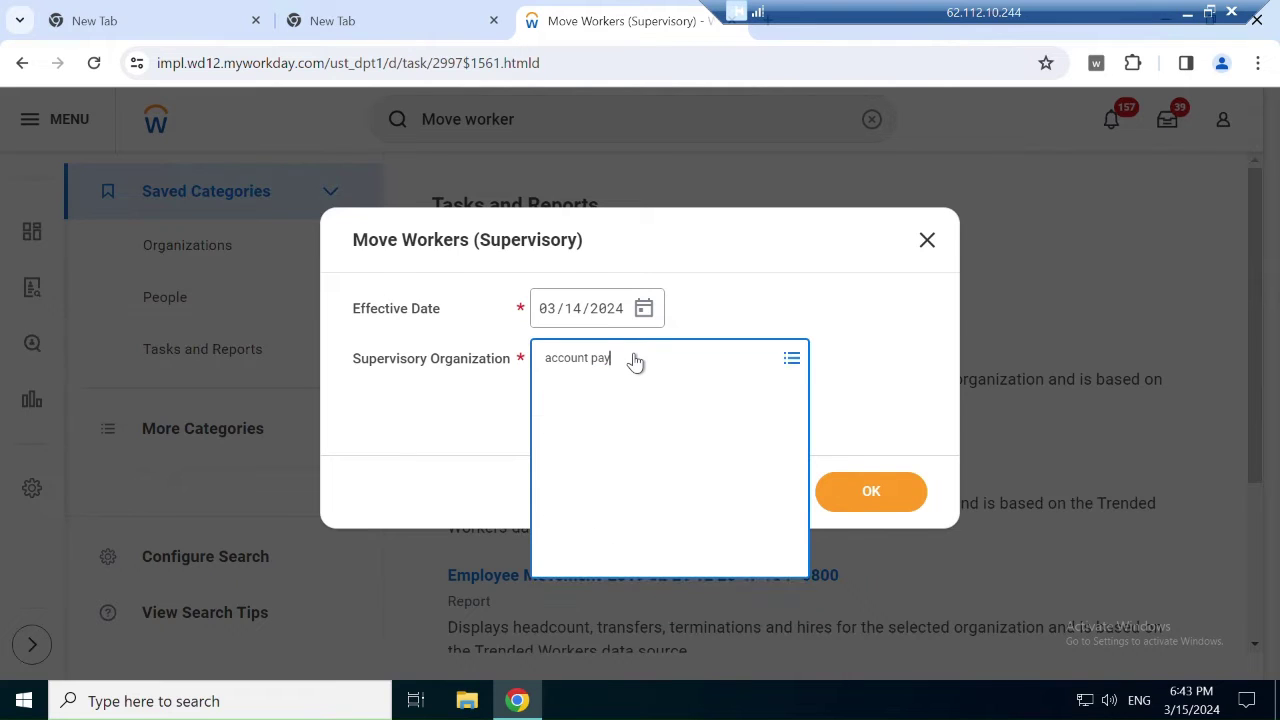
- Confirm the prompt and mark all three Accounts Payable workers for the move
{"action": "left_click", "coordinate": [875, 507]}
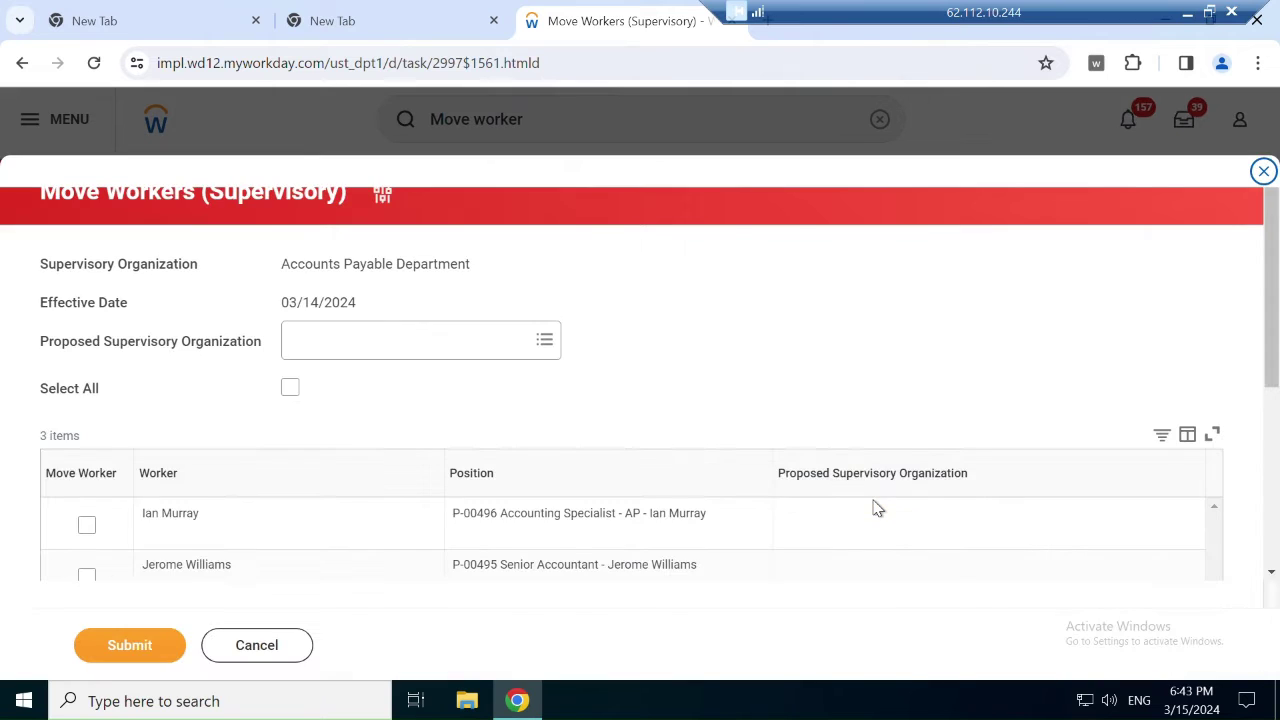
{"action": "scroll", "coordinate": [145, 395], "scroll_direction": "down", "scroll_amount": 3}
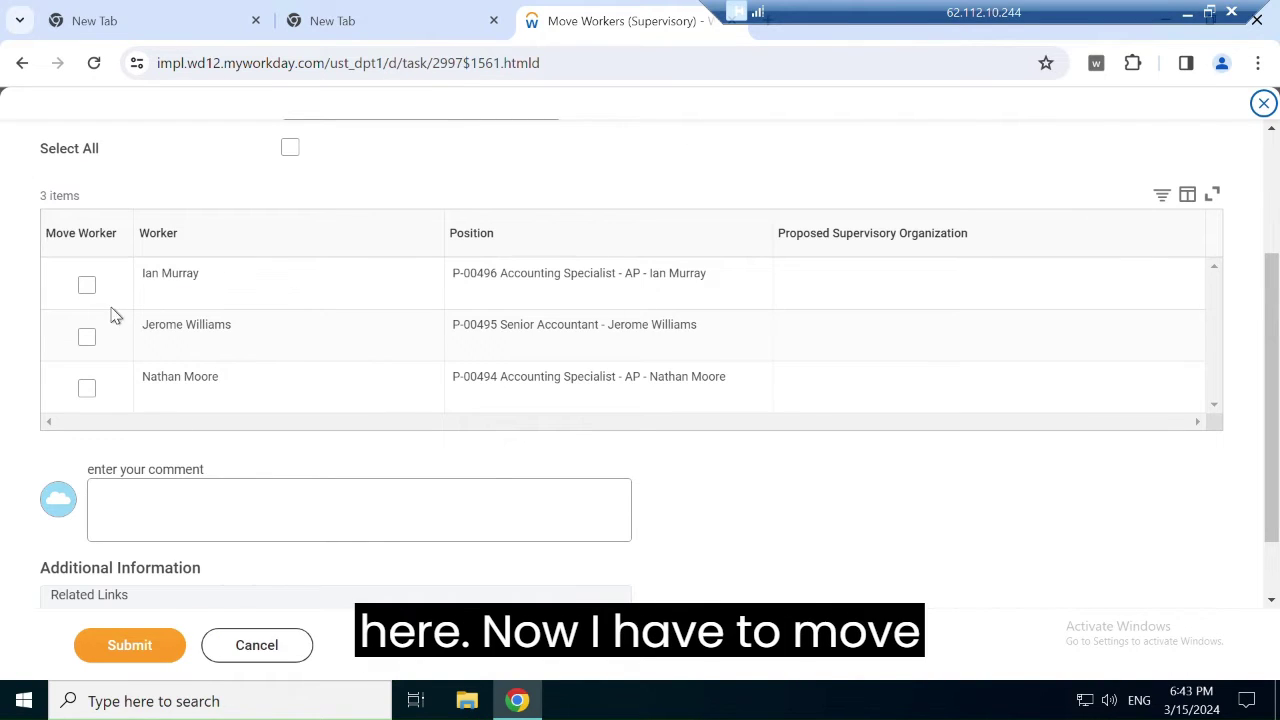
{"action": "scroll", "coordinate": [114, 306], "scroll_direction": "up", "scroll_amount": 2}
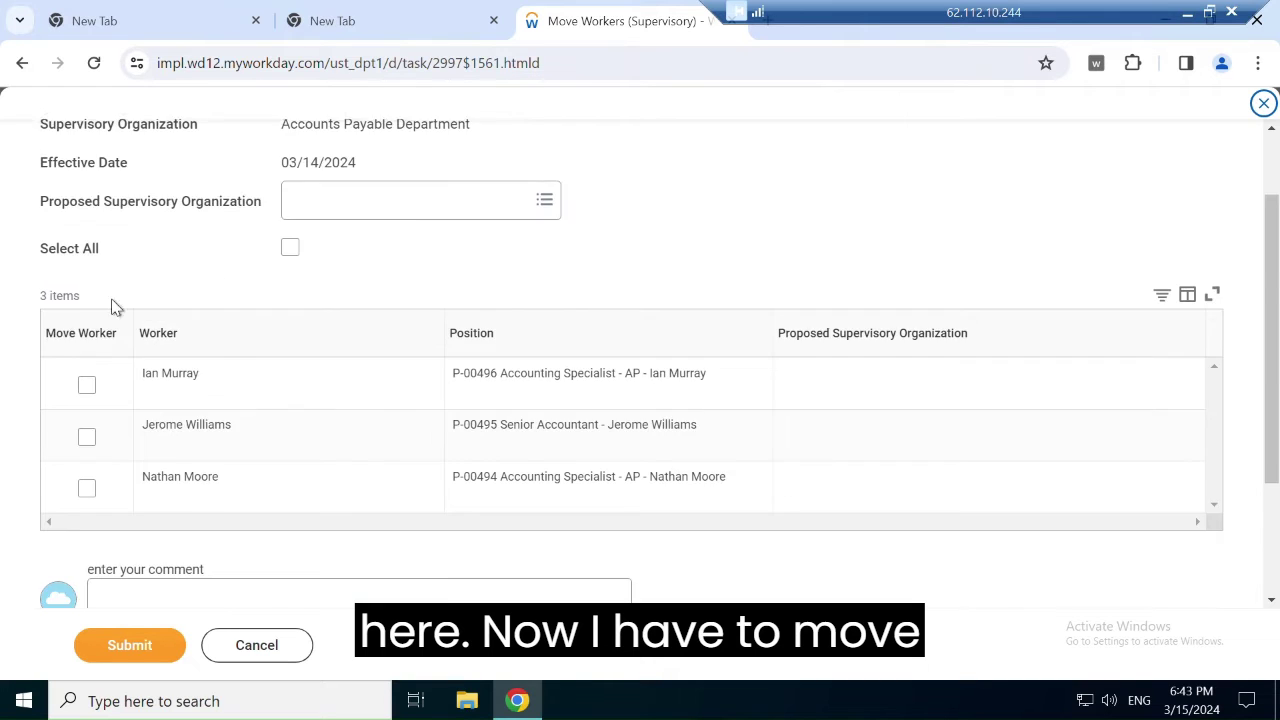
{"action": "scroll", "coordinate": [93, 435], "scroll_direction": "down", "scroll_amount": 1}
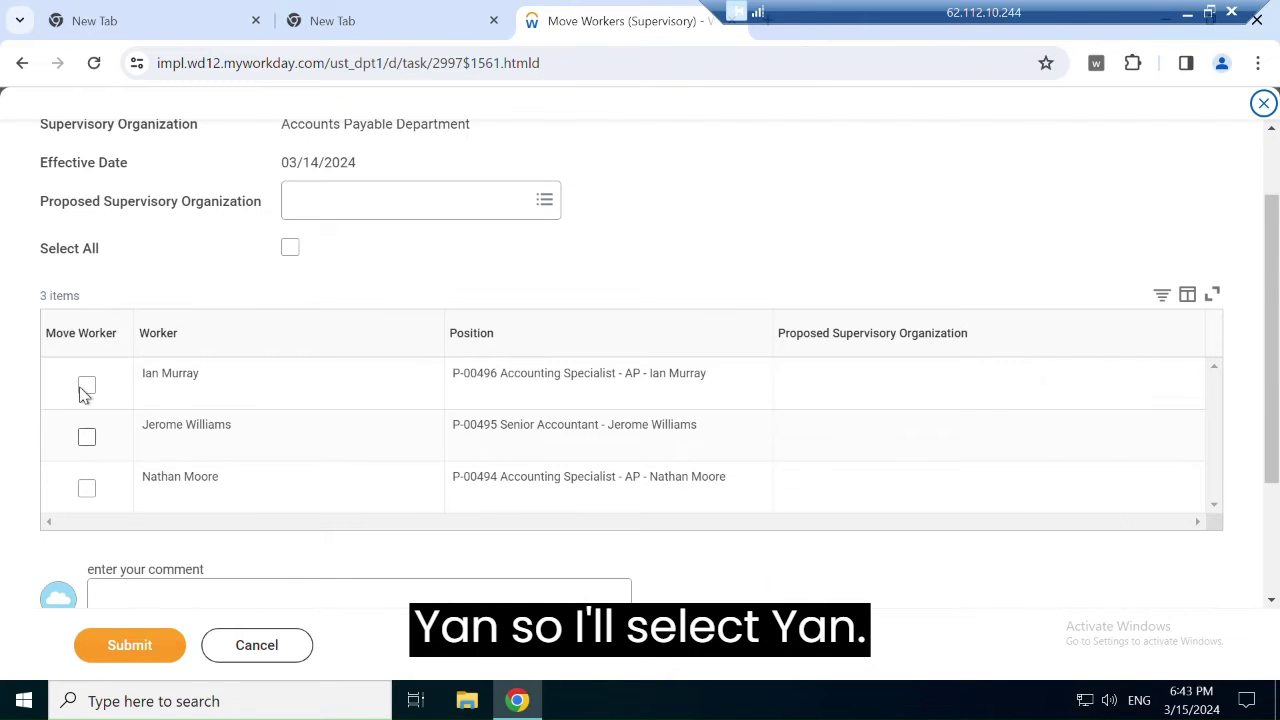
{"action": "left_click", "coordinate": [86, 387]}
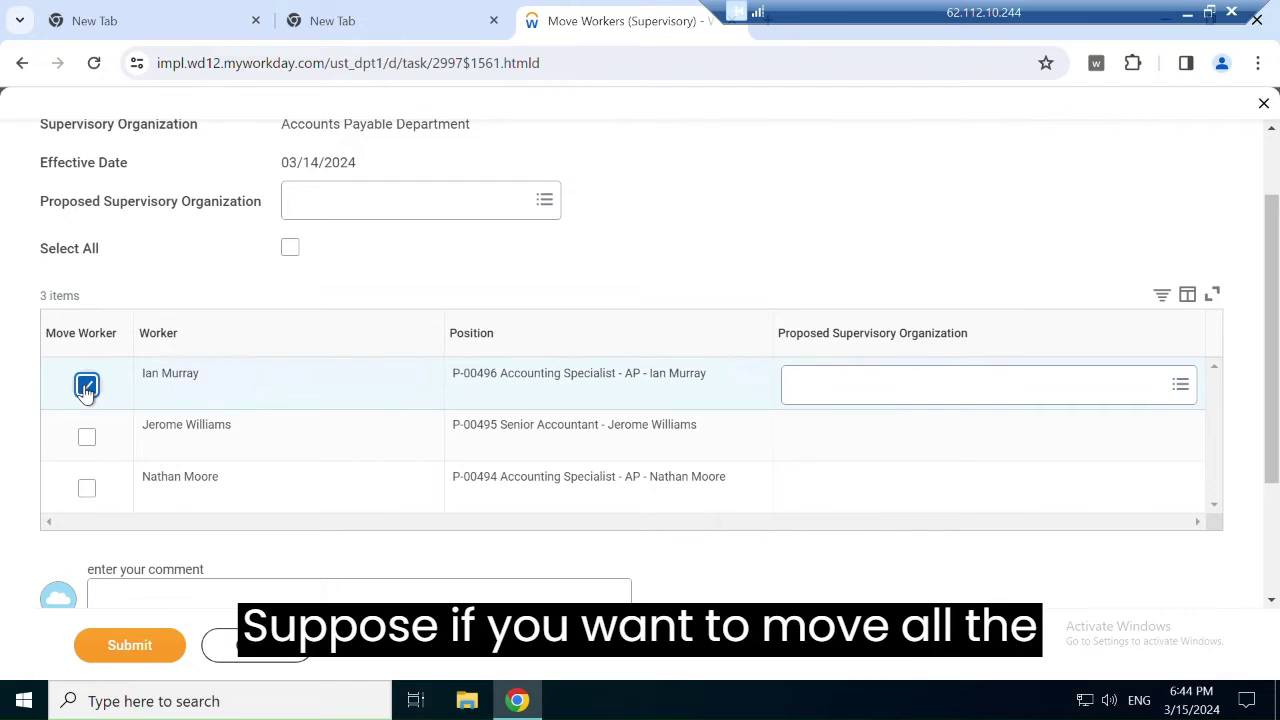
{"action": "left_click", "coordinate": [289, 248]}
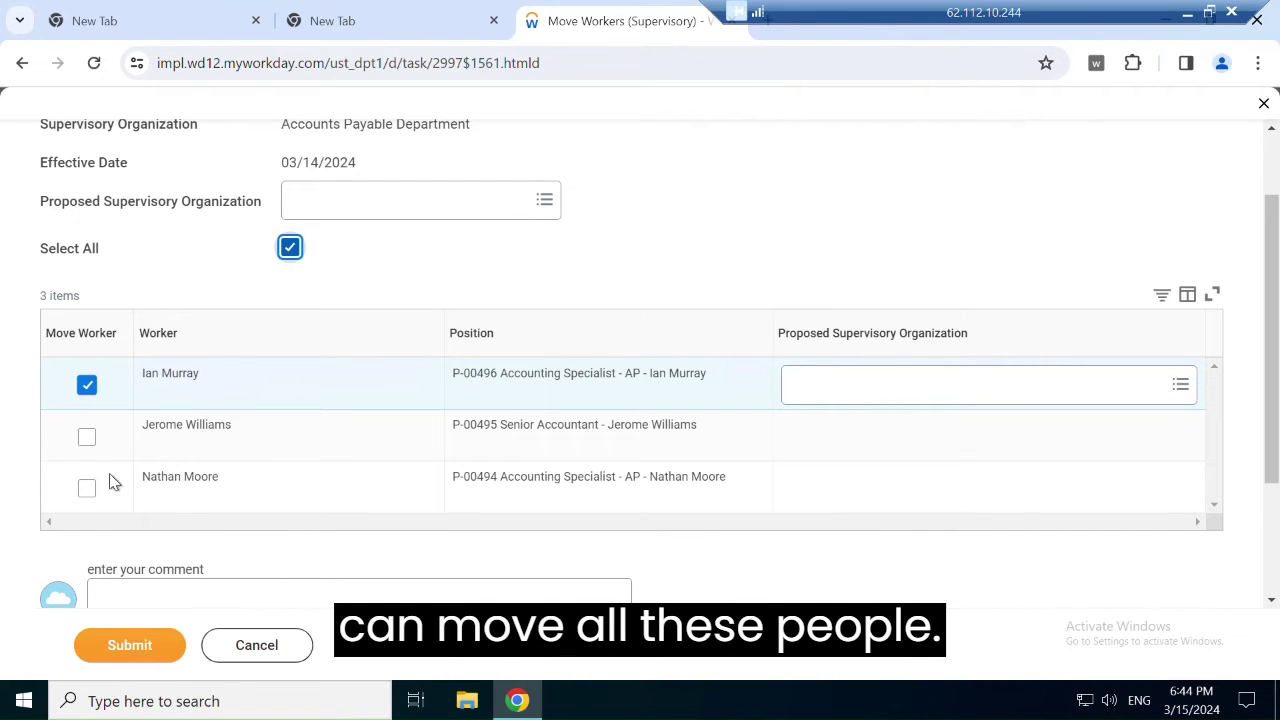
{"action": "left_click", "coordinate": [886, 391]}
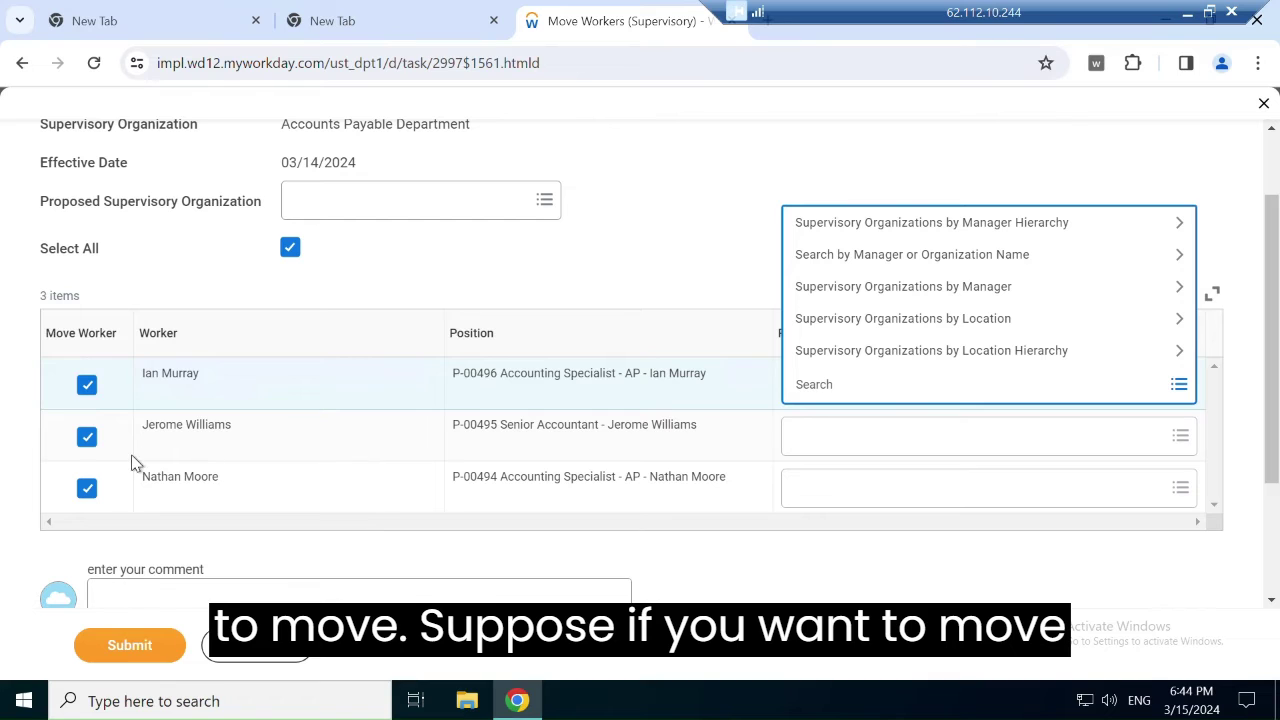
- Propose Accounts Receivable Department for the AP accounting specialist via an 'account rec' search
{"action": "left_click", "coordinate": [772, 401]}
{"action": "left_click", "coordinate": [846, 384]}
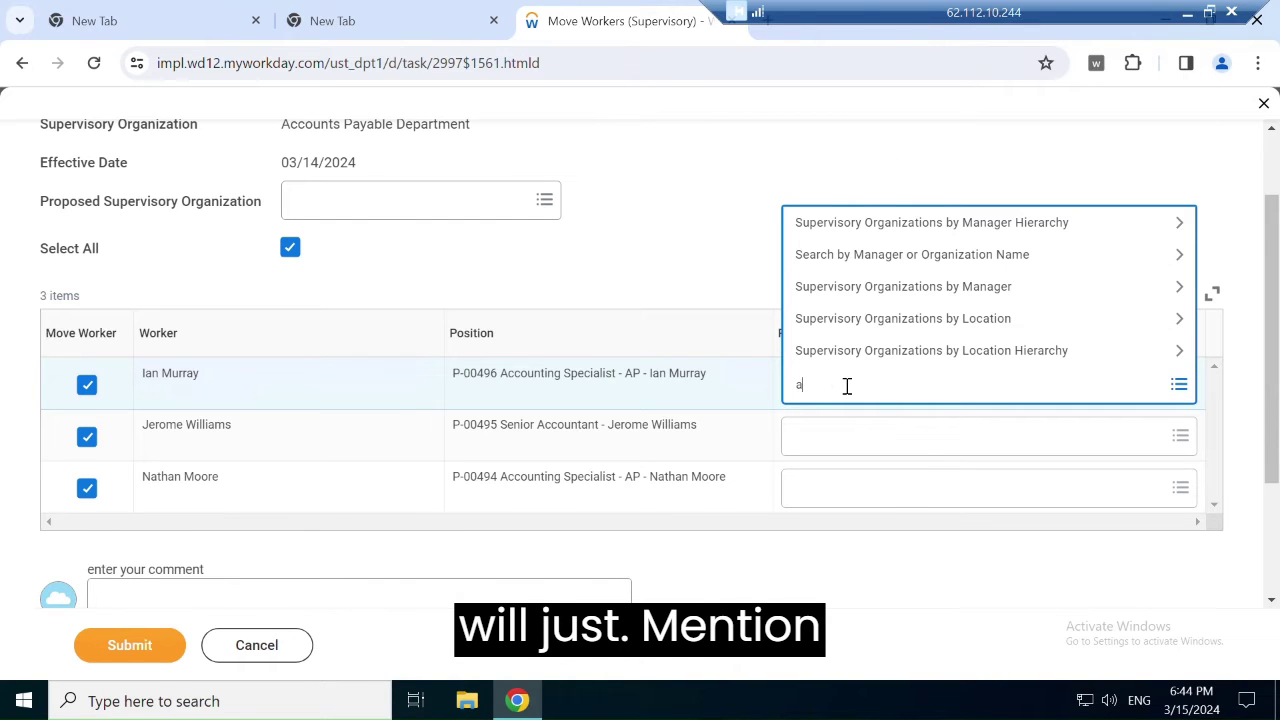
{"action": "type", "text": "account"}
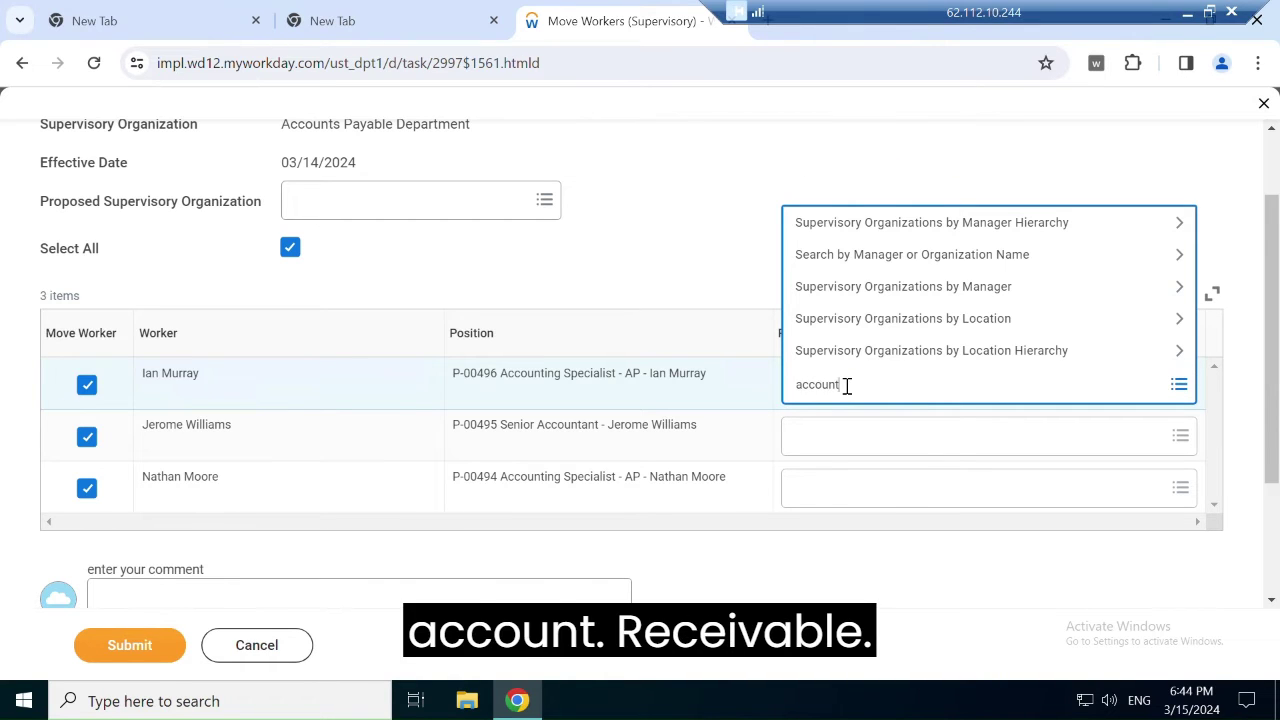
{"action": "type", "text": " rec"}
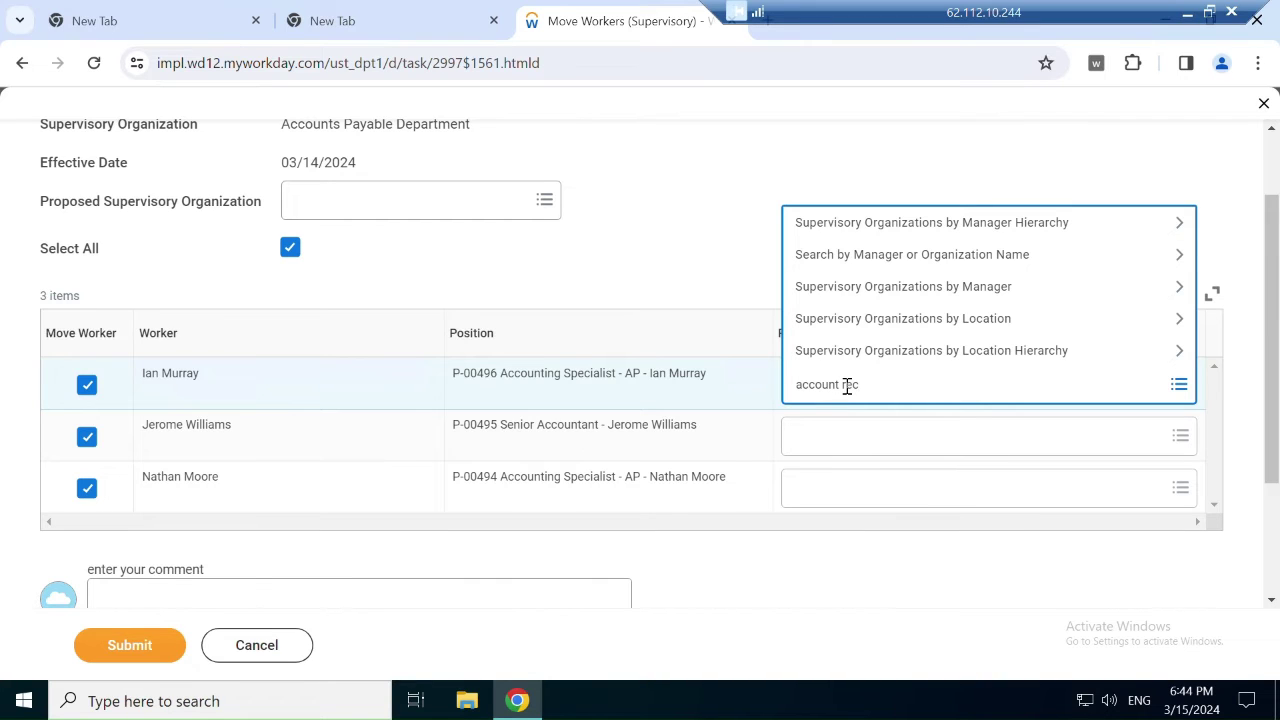
{"action": "key", "text": "Return"}
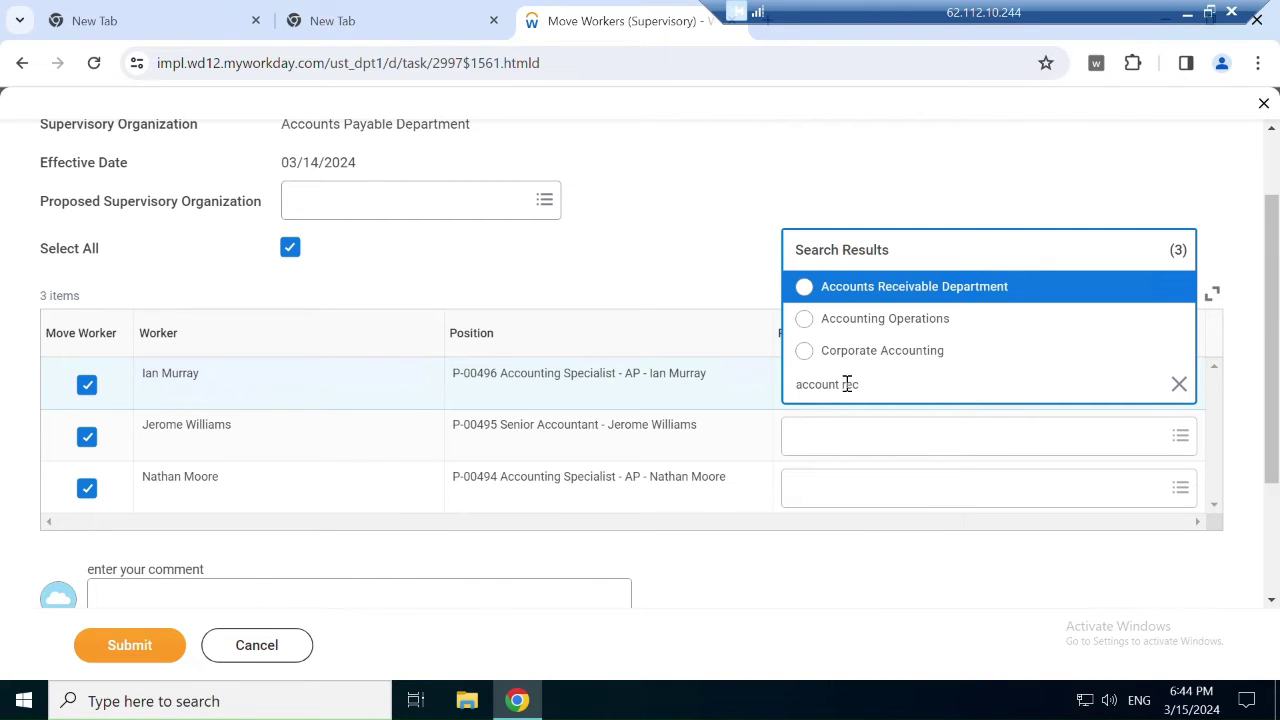
{"action": "left_click", "coordinate": [805, 289]}
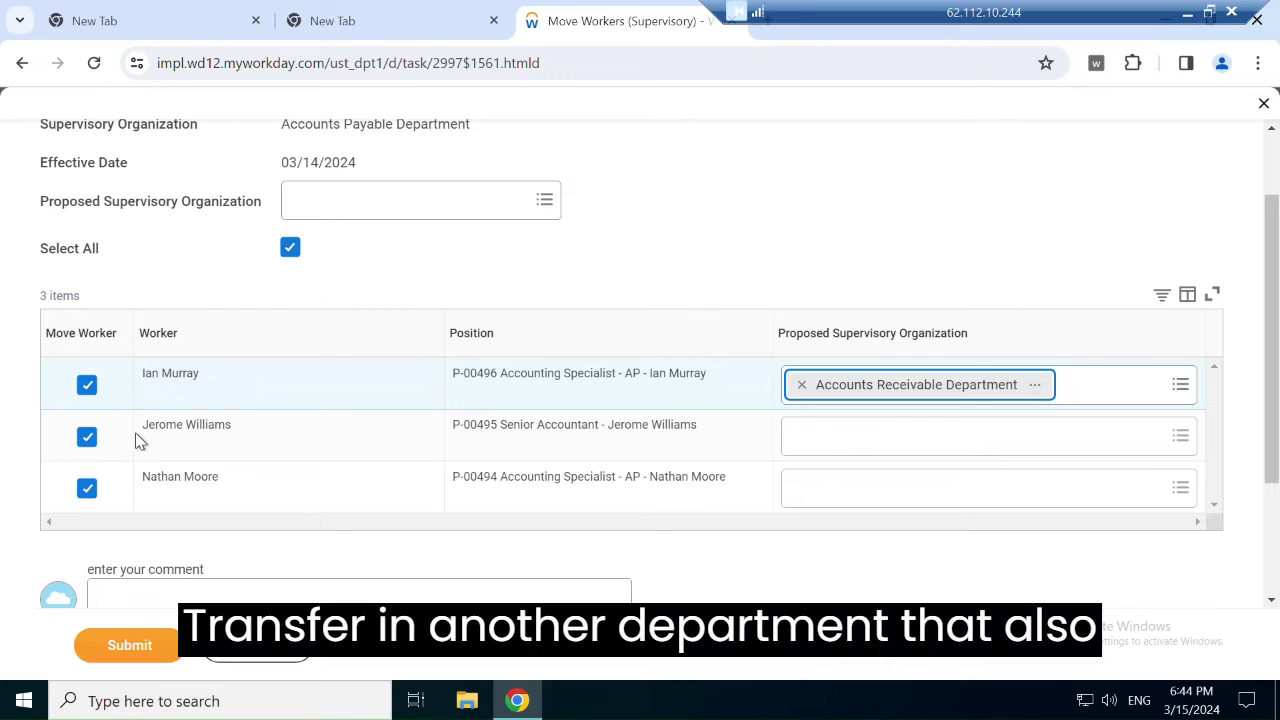
- Propose HR Operations Department for the second worker and unmark the third worker
{"action": "left_click", "coordinate": [860, 444]}
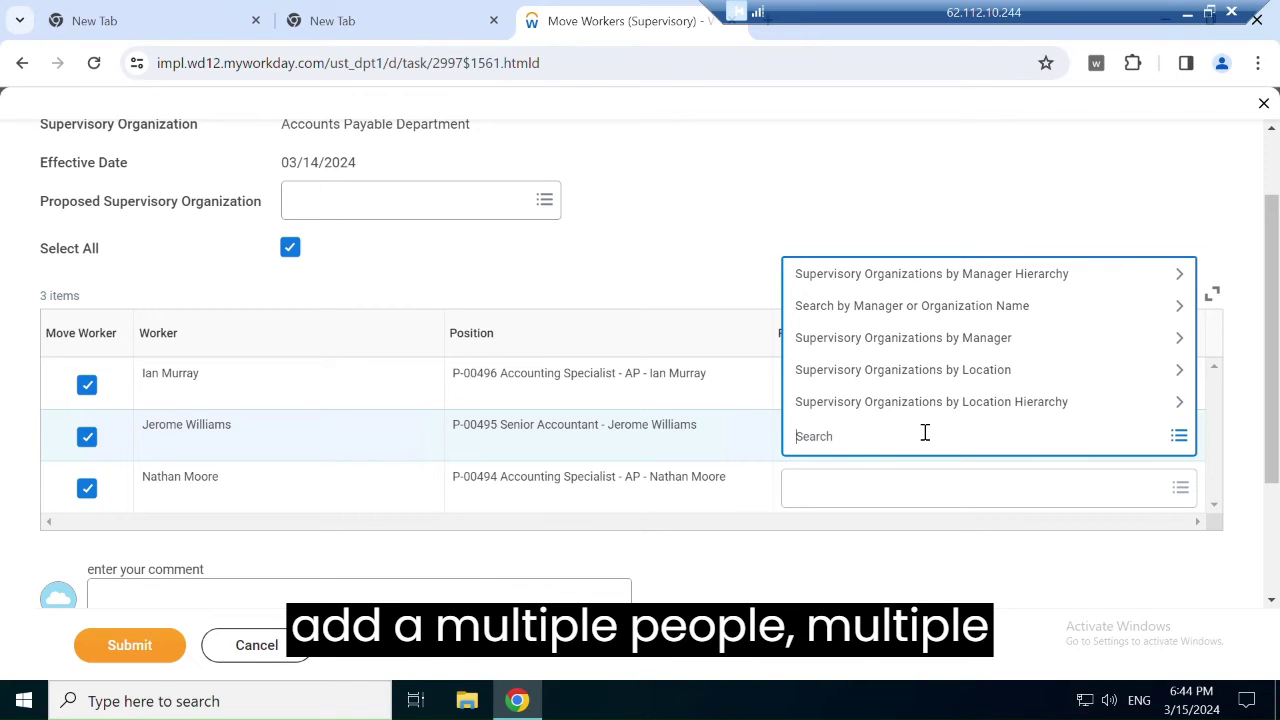
{"action": "type", "text": "op"}
{"action": "key", "text": "Return"}
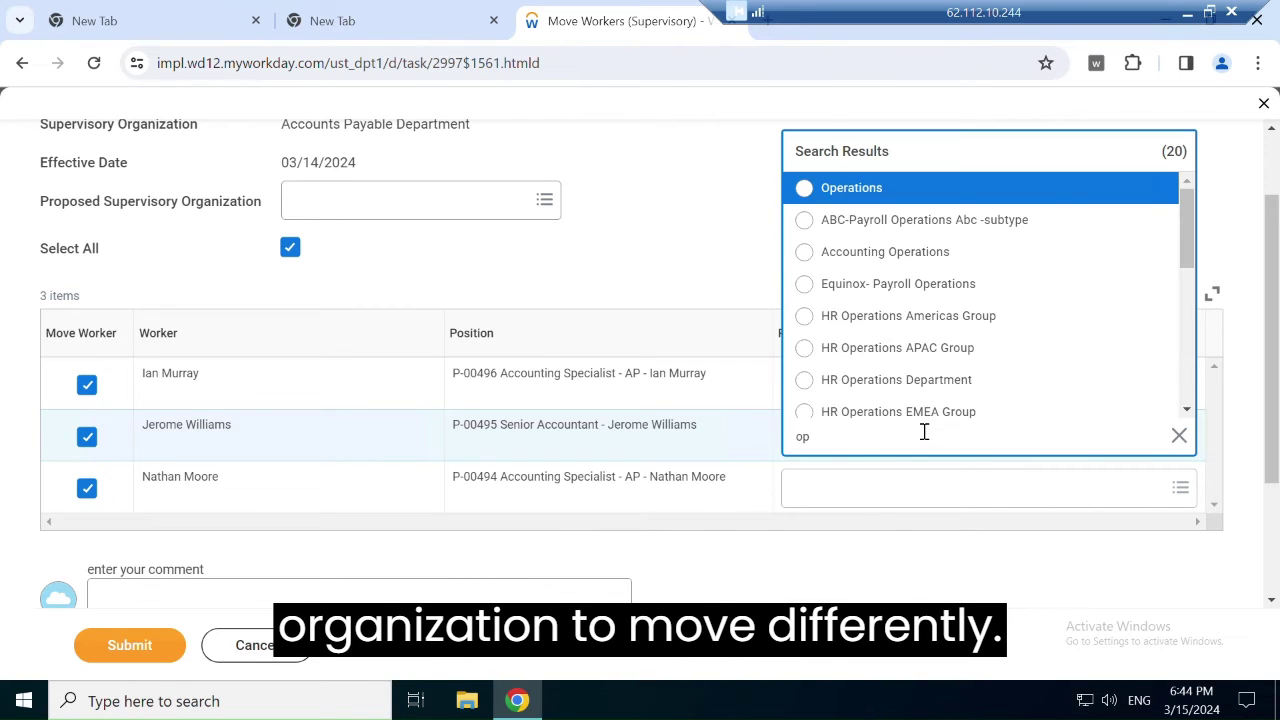
{"action": "left_click", "coordinate": [805, 380]}
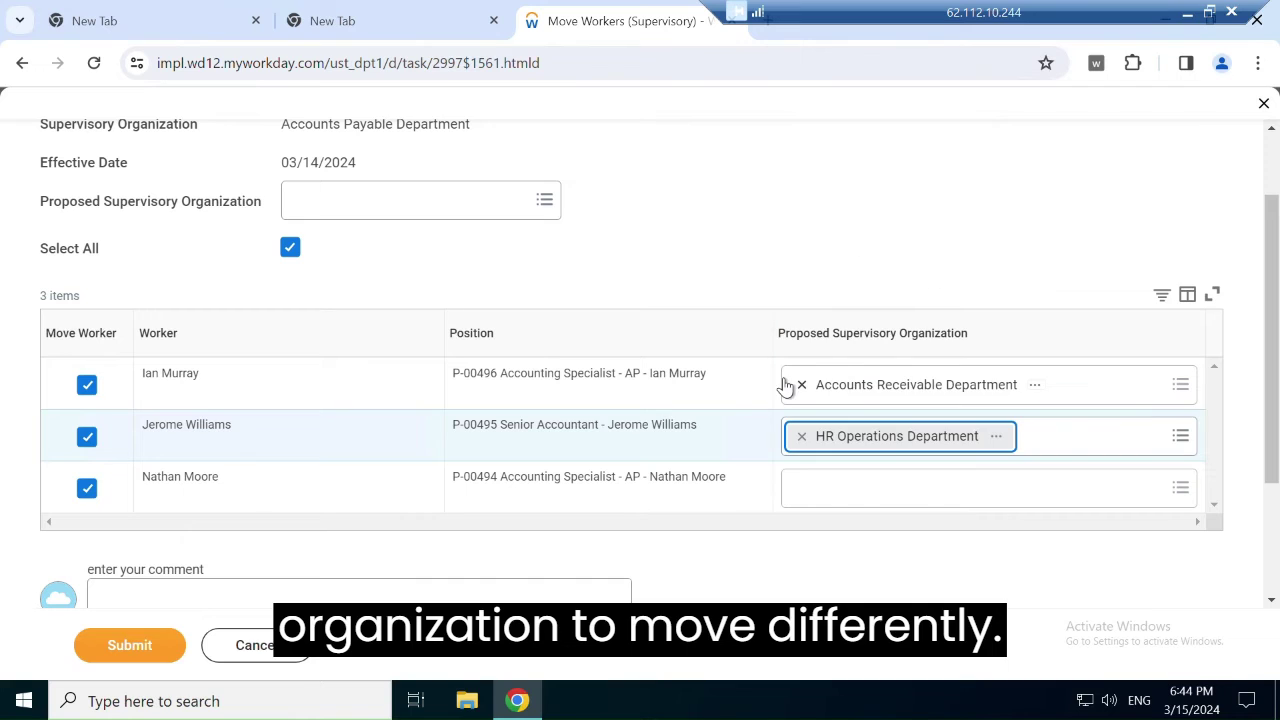
{"action": "left_click", "coordinate": [90, 490]}
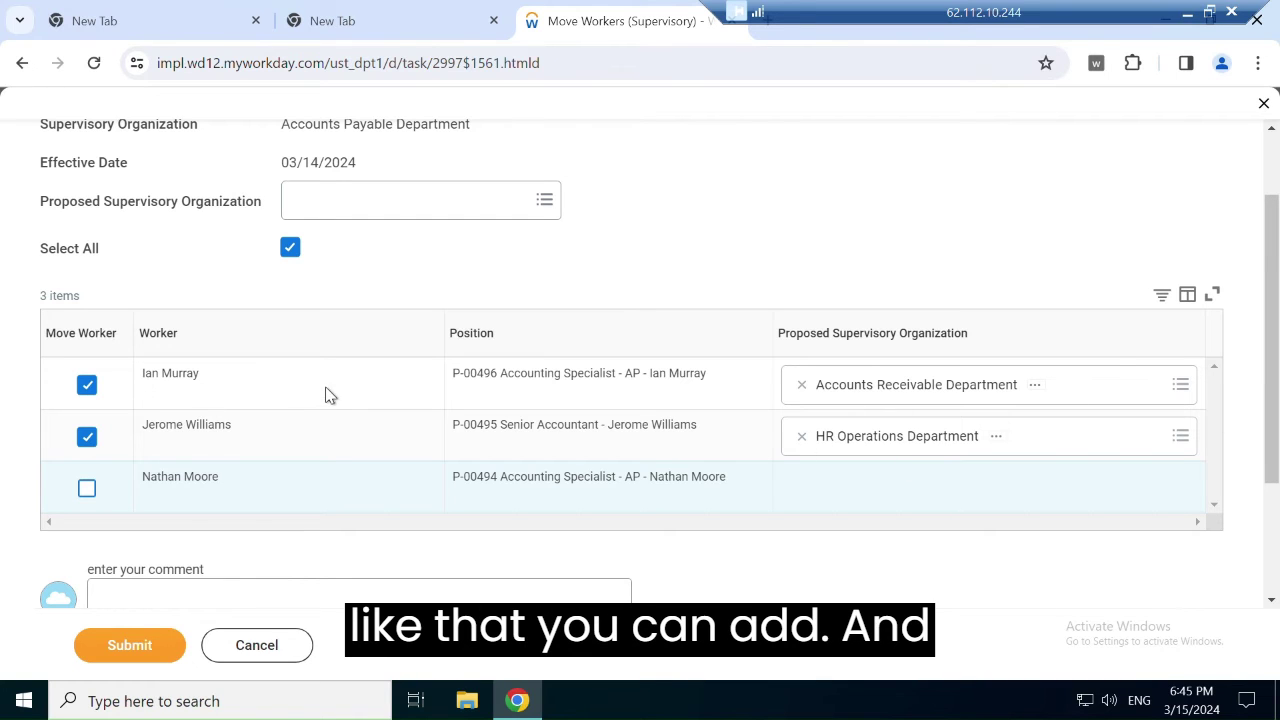
- Unmark the second worker so only the specialist moves to Accounts Receivable Department
{"action": "left_click", "coordinate": [454, 204]}
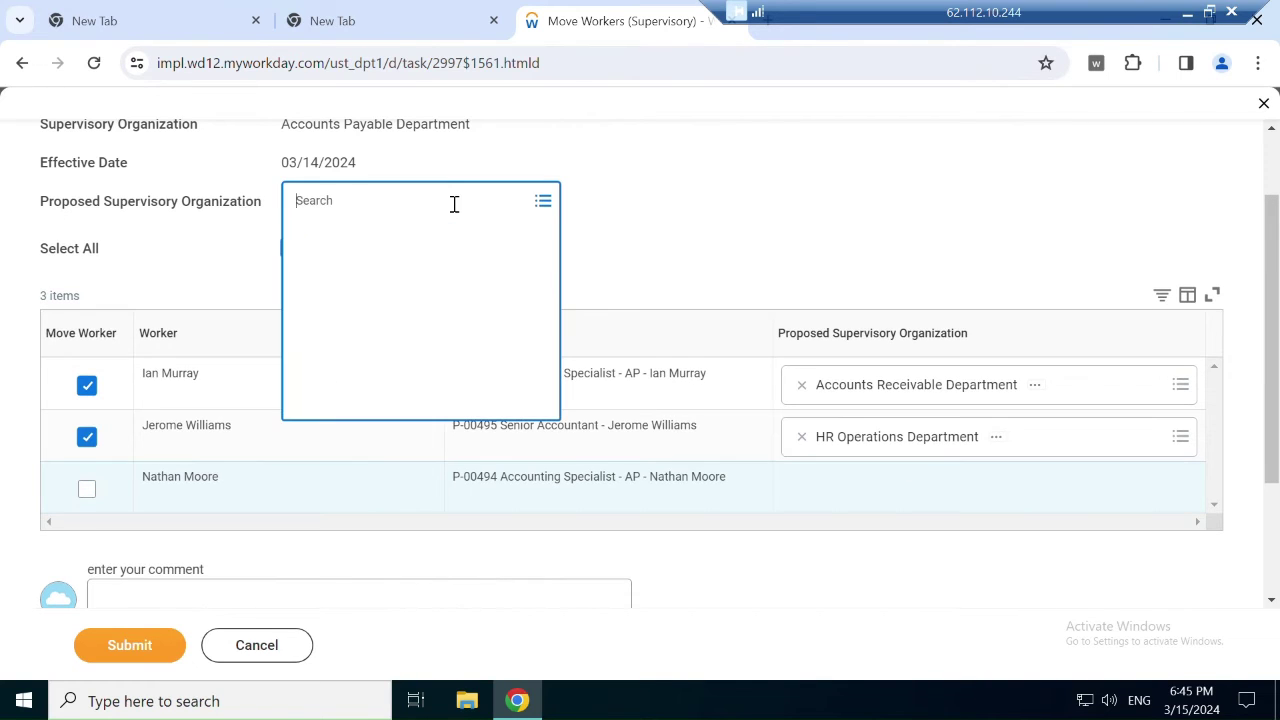
{"action": "left_click", "coordinate": [87, 437]}
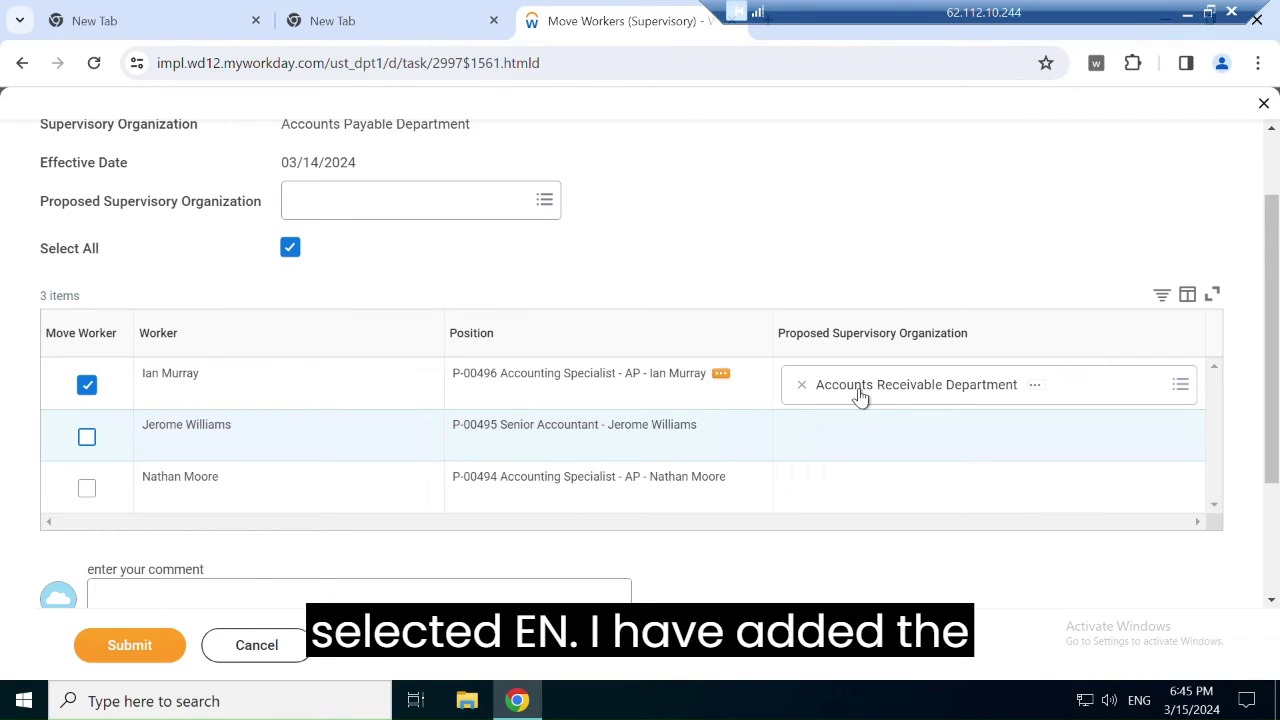
{"action": "scroll", "coordinate": [672, 388], "scroll_direction": "up", "scroll_amount": 1}
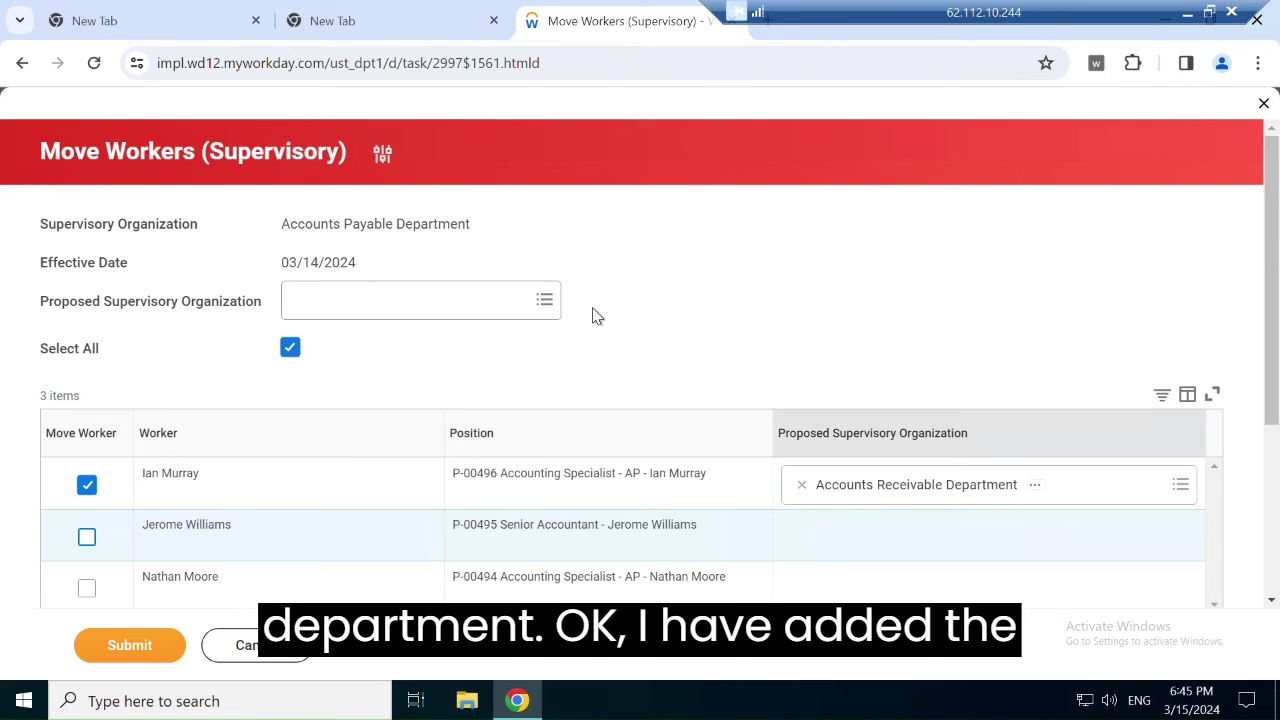
{"action": "scroll", "coordinate": [165, 590], "scroll_direction": "down", "scroll_amount": 2}
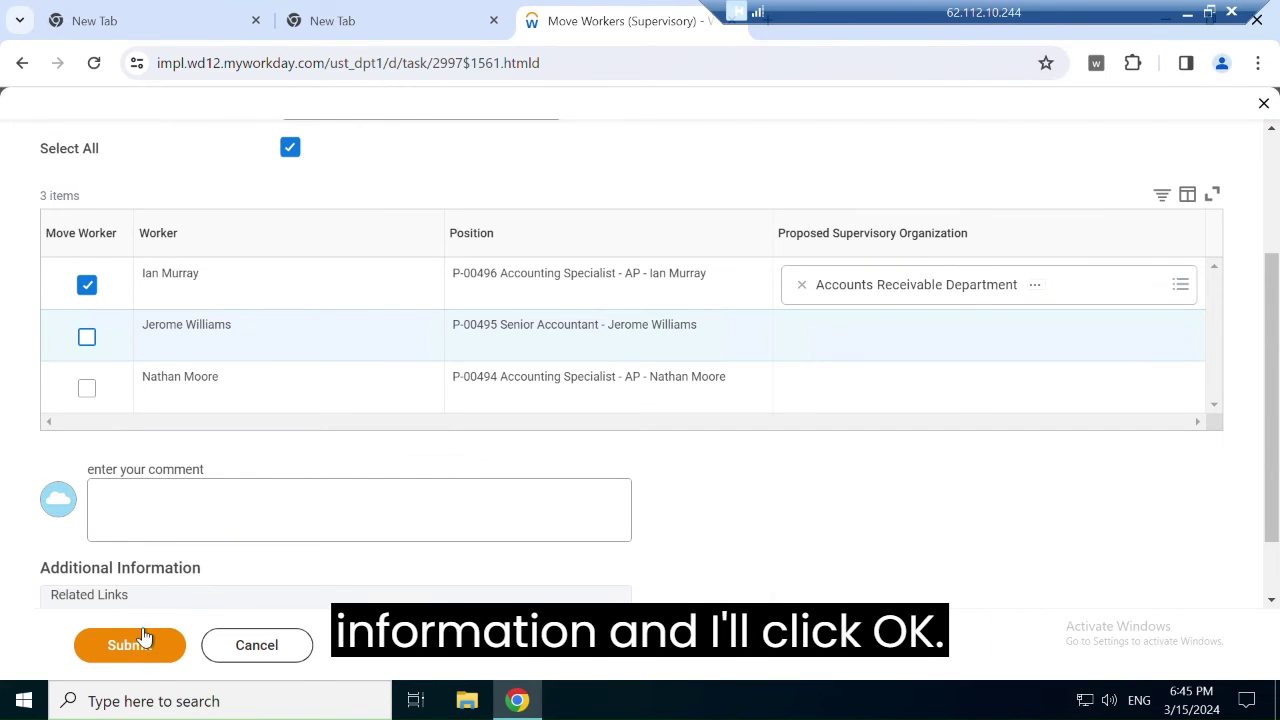
- Submit the move and review its Details and Process, including the worker table
{"action": "left_click", "coordinate": [142, 660]}
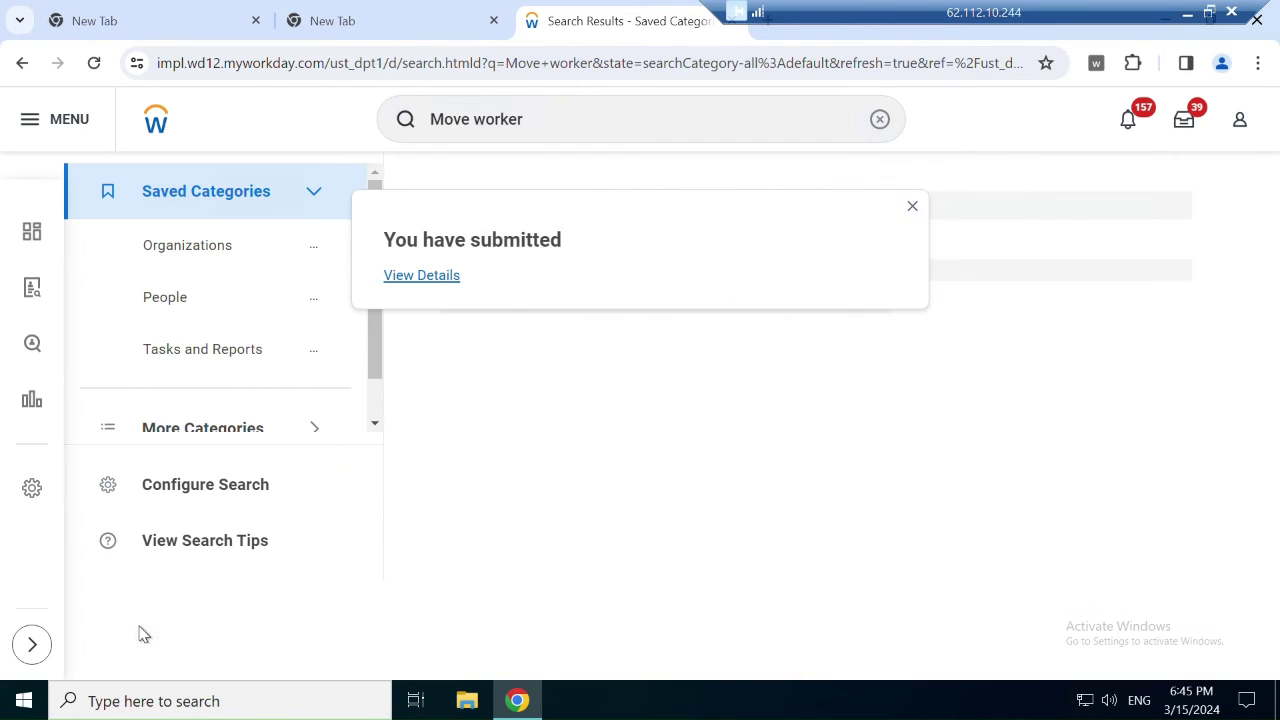
{"action": "left_click", "coordinate": [428, 278]}
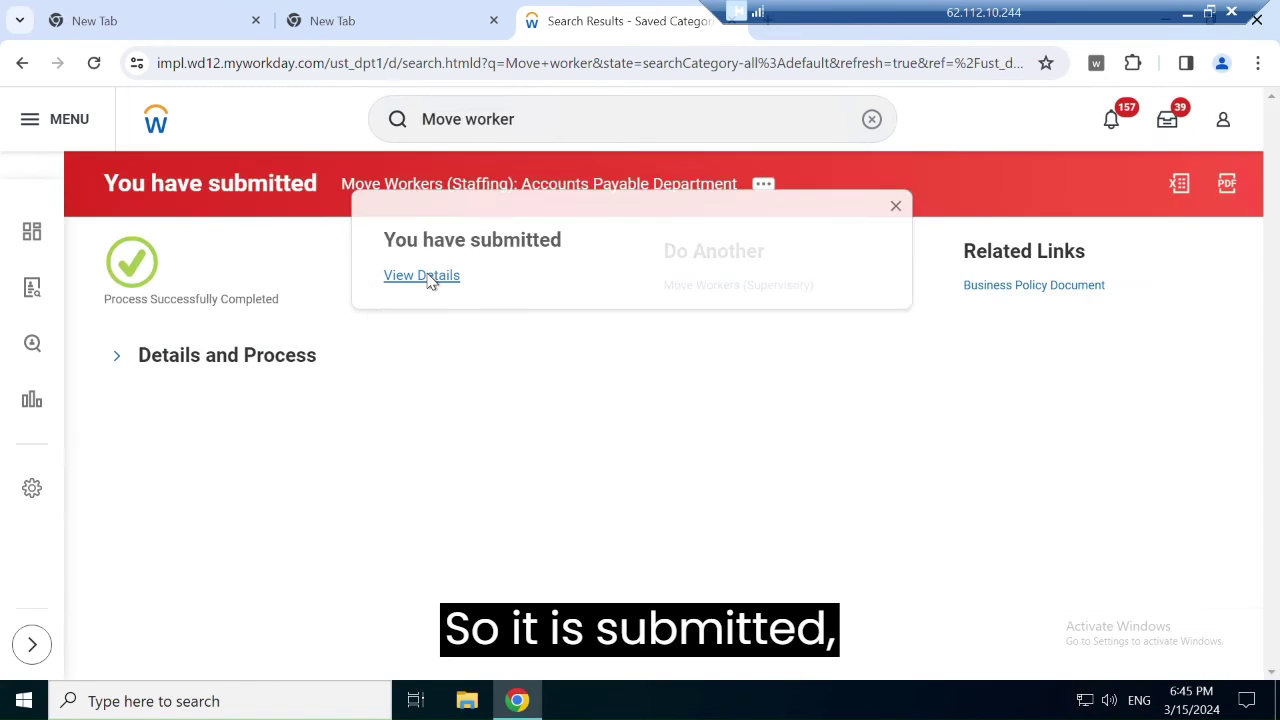
{"action": "left_click", "coordinate": [115, 360]}
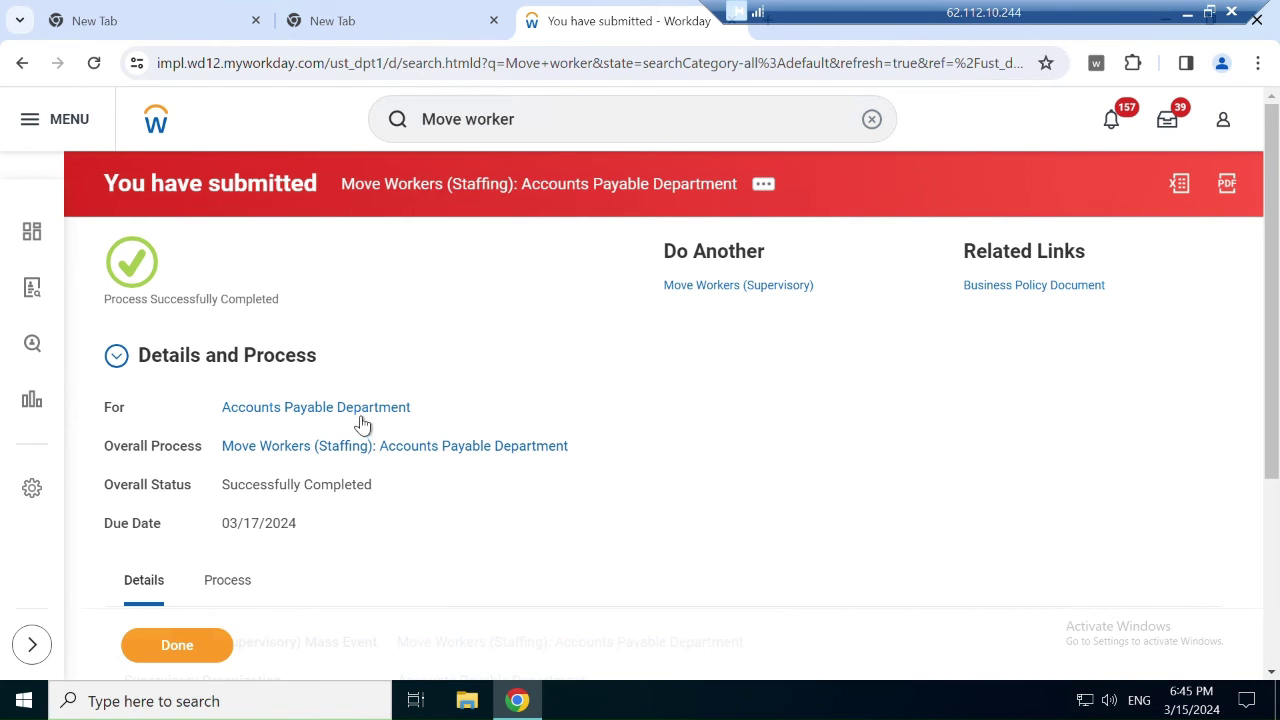
{"action": "scroll", "coordinate": [345, 440], "scroll_direction": "down", "scroll_amount": 2}
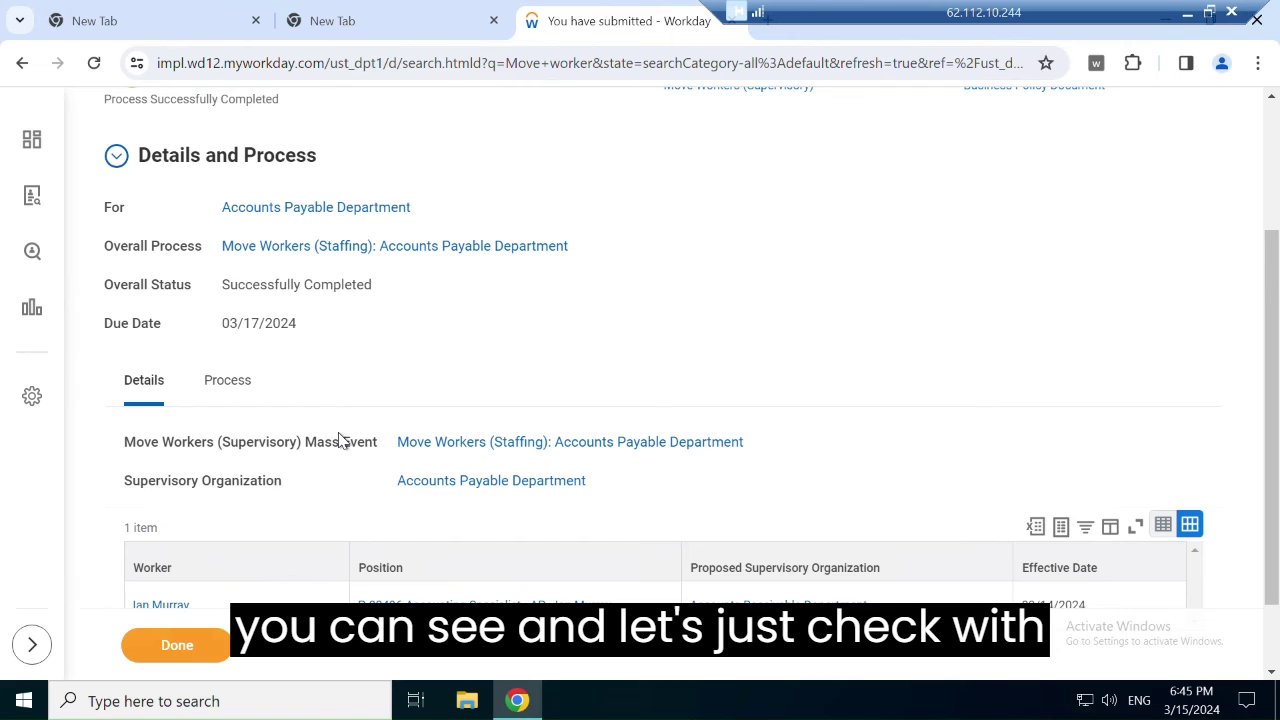
{"action": "scroll", "coordinate": [340, 441], "scroll_direction": "down", "scroll_amount": 1}
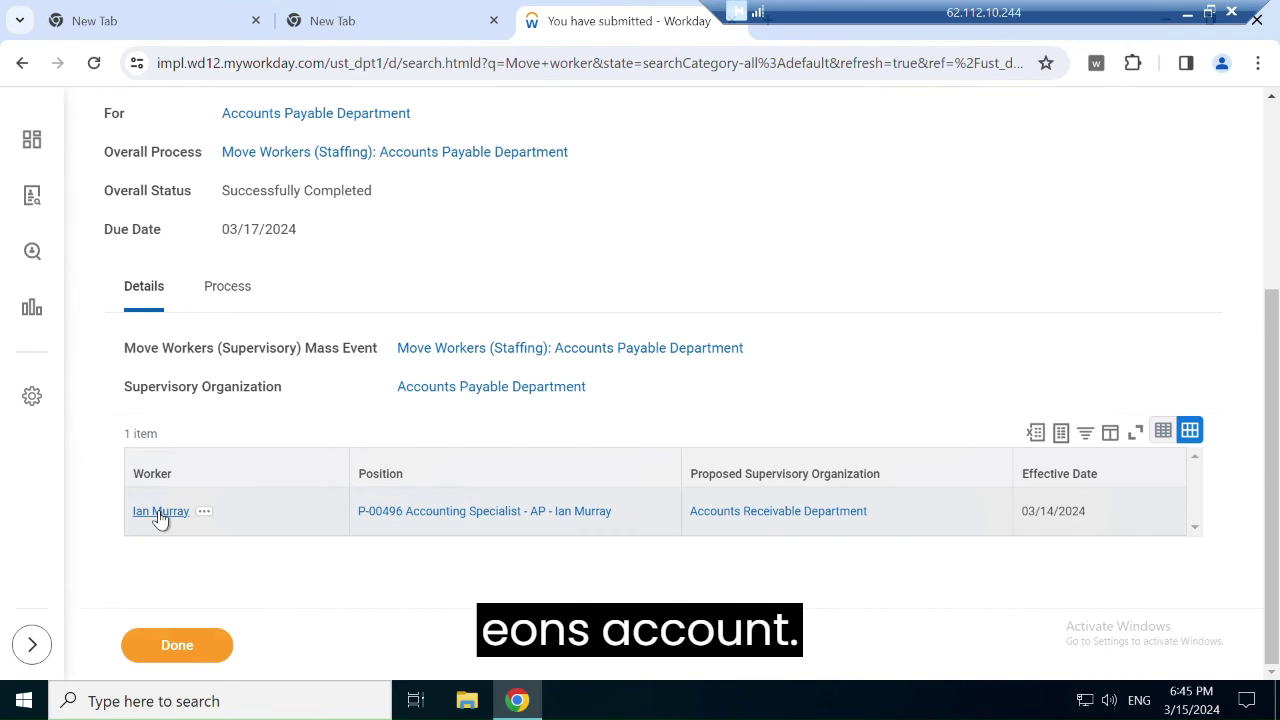
- Open the moved worker's profile and confirm Accounts Receivable Department as his supervisory organization
{"action": "left_click", "coordinate": [160, 512]}
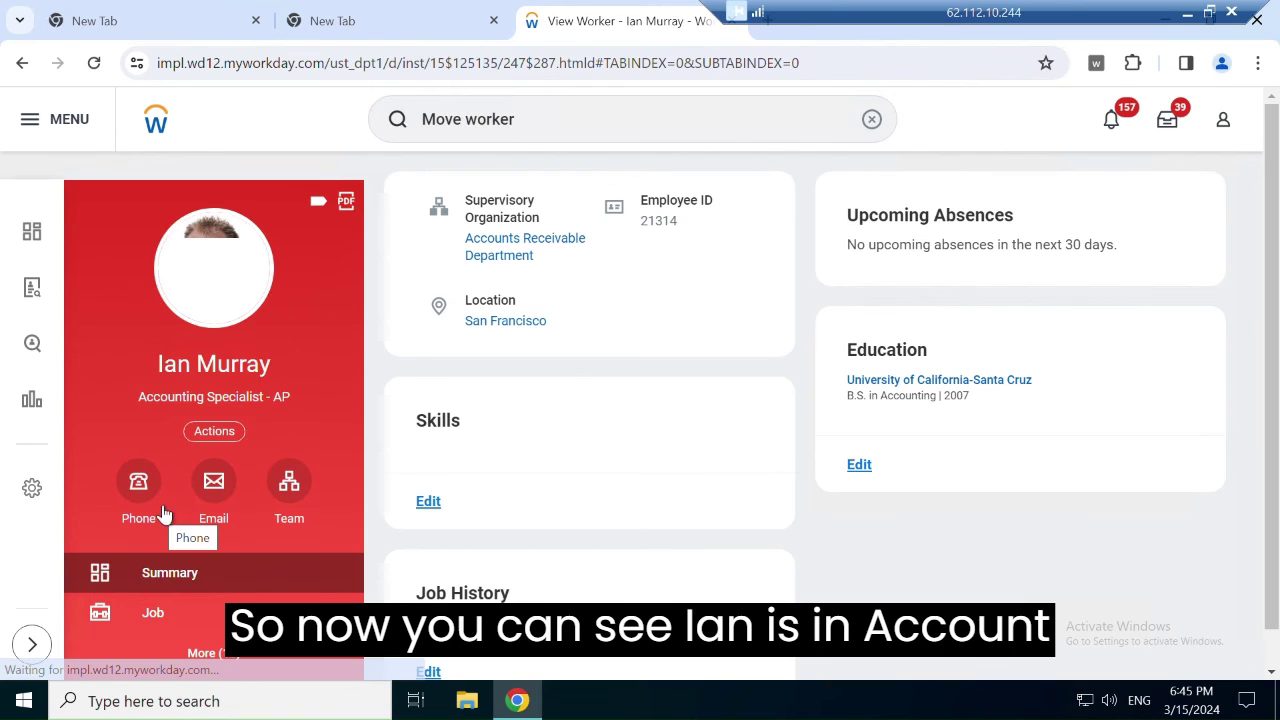
{"action": "left_click_drag", "start_coordinate": [455, 245], "coordinate": [623, 292]}
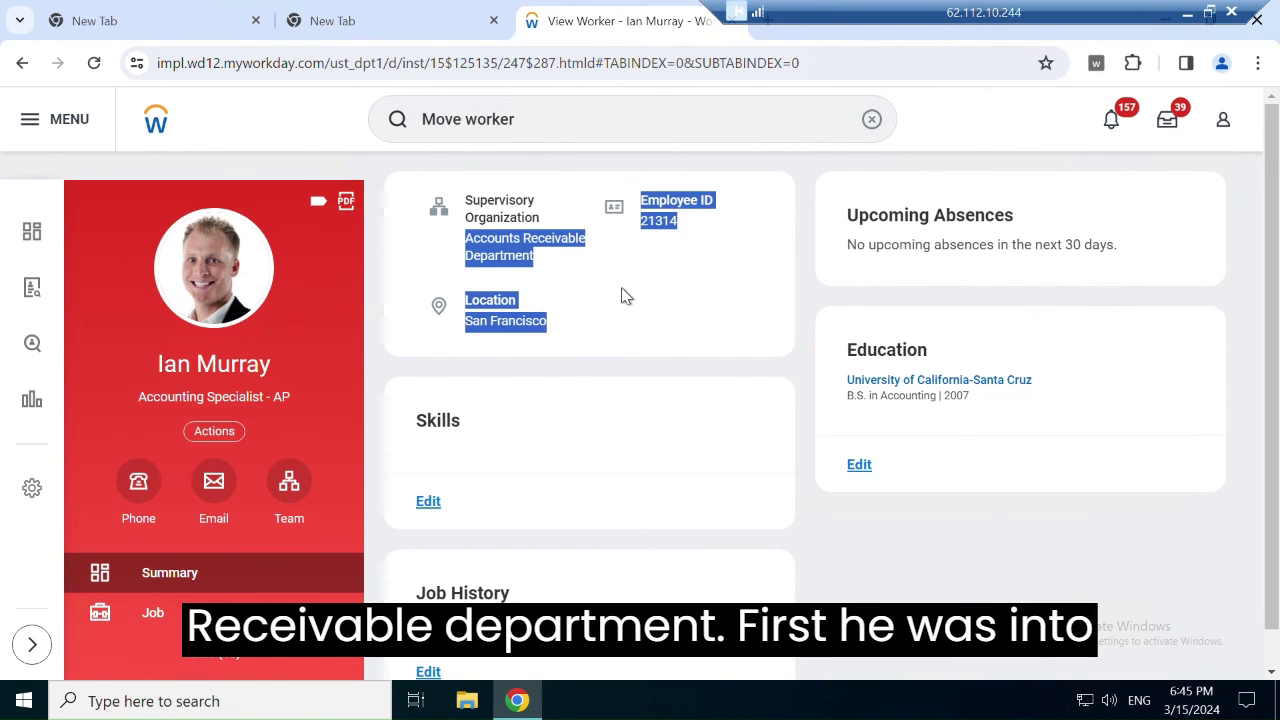
{"action": "left_click", "coordinate": [672, 313]}
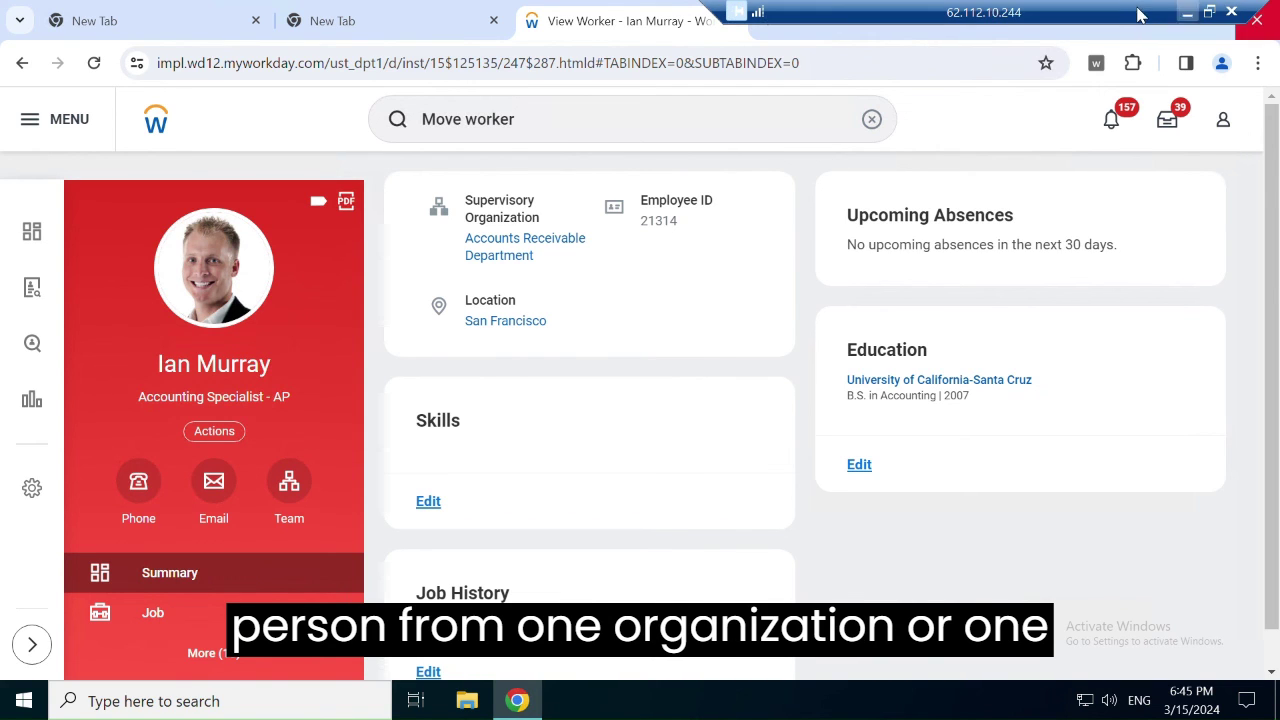
{"action": "left_click_drag", "start_coordinate": [1128, 12], "coordinate": [797, 12]}
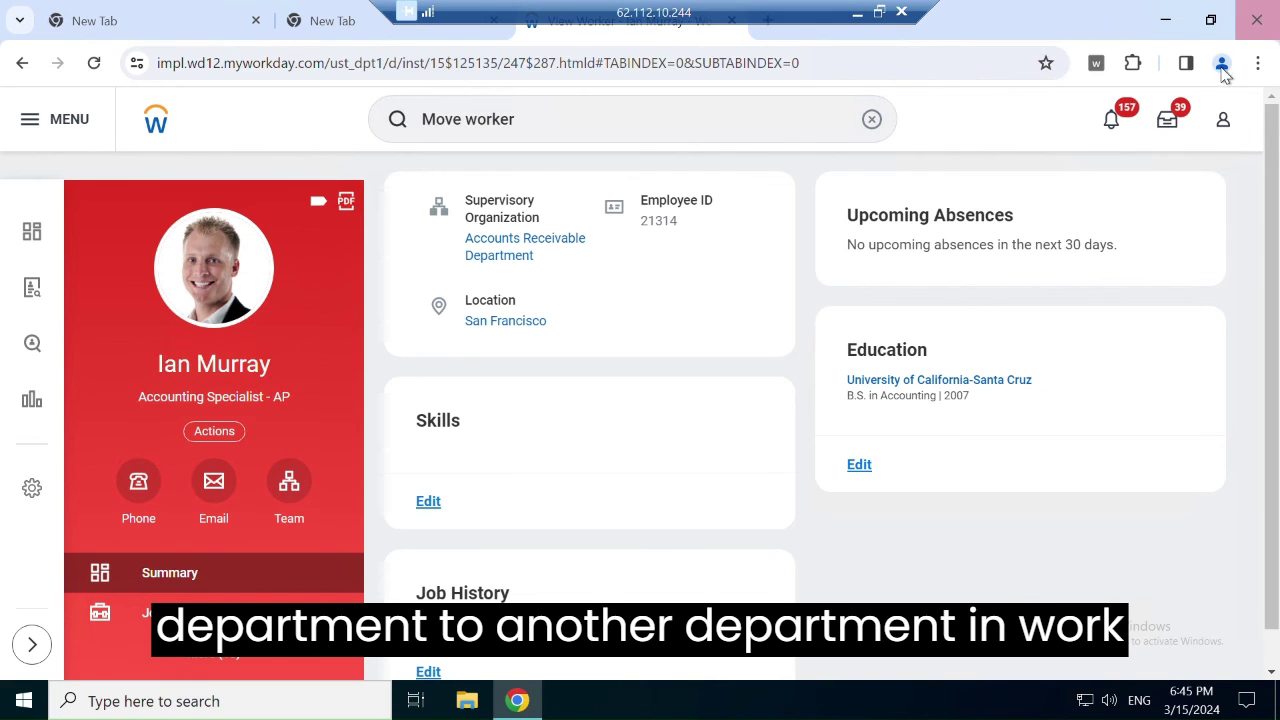